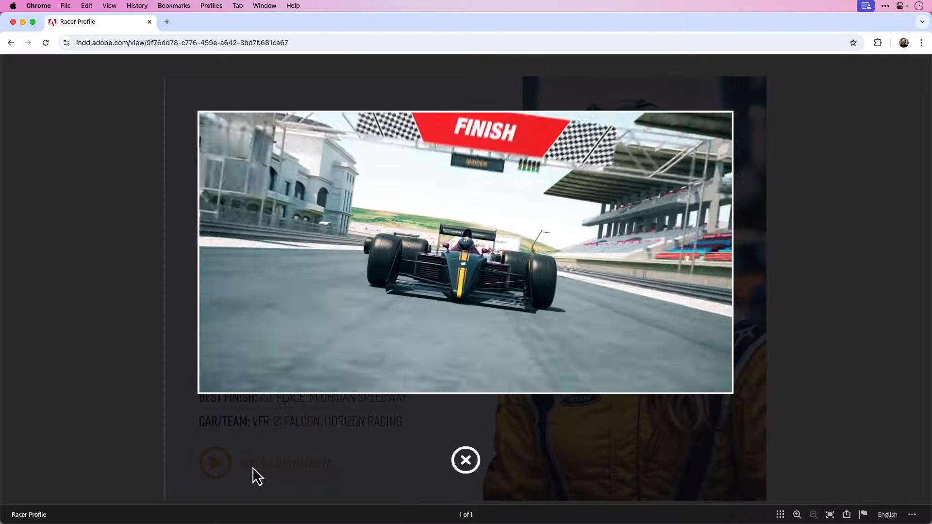
Close the video popup in the published racer profile.
left_click(466, 461)
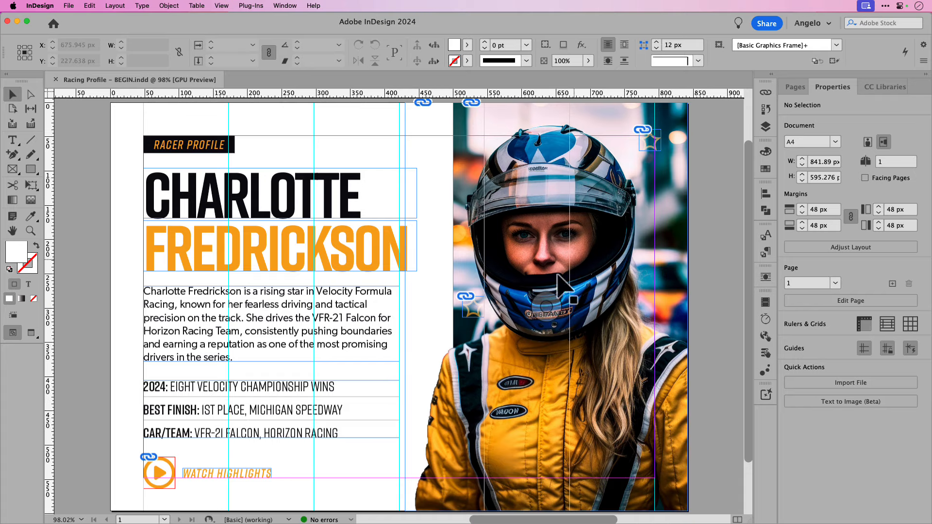
Switch to InDesign and examine which page objects the Content, Play Button and Close Button layers hold by toggling their visibility.
left_click(164, 476)
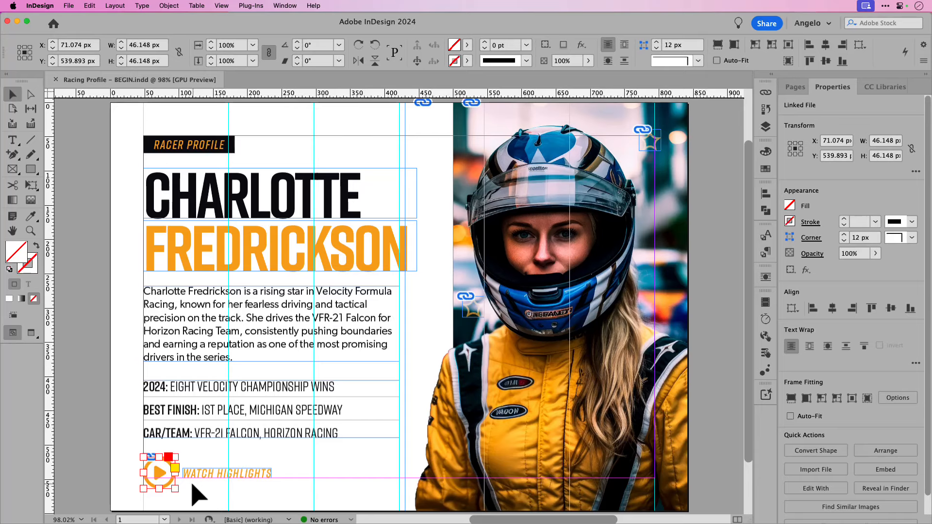
left_click(765, 127)
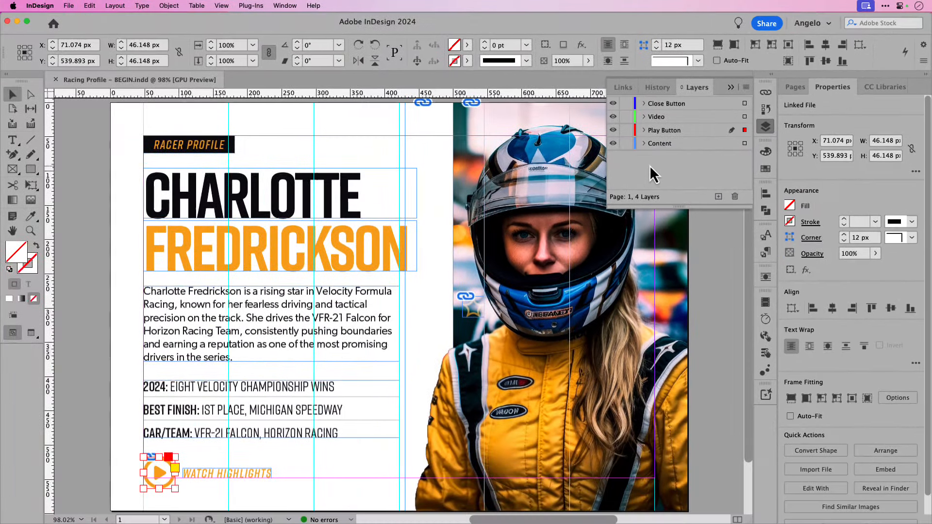
left_click(613, 143)
left_click(613, 144)
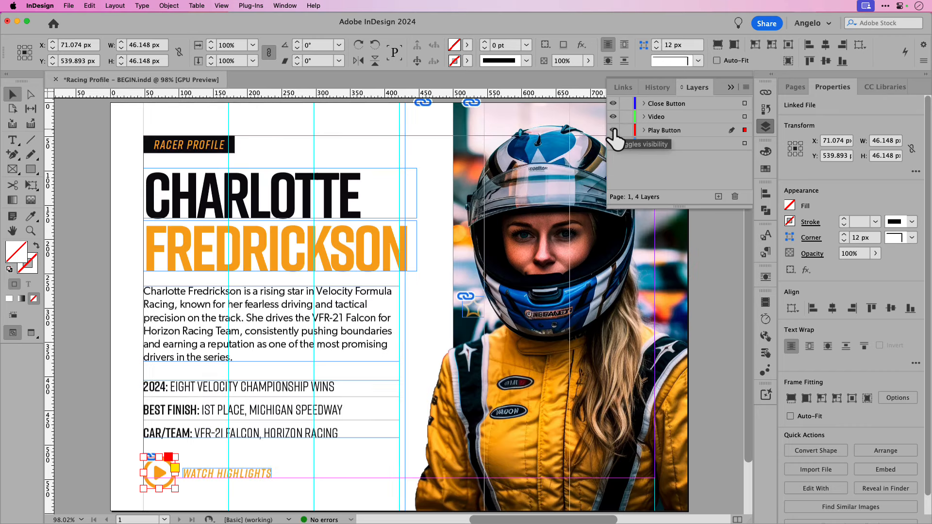
left_click(614, 131)
left_click(613, 130)
left_click(613, 130)
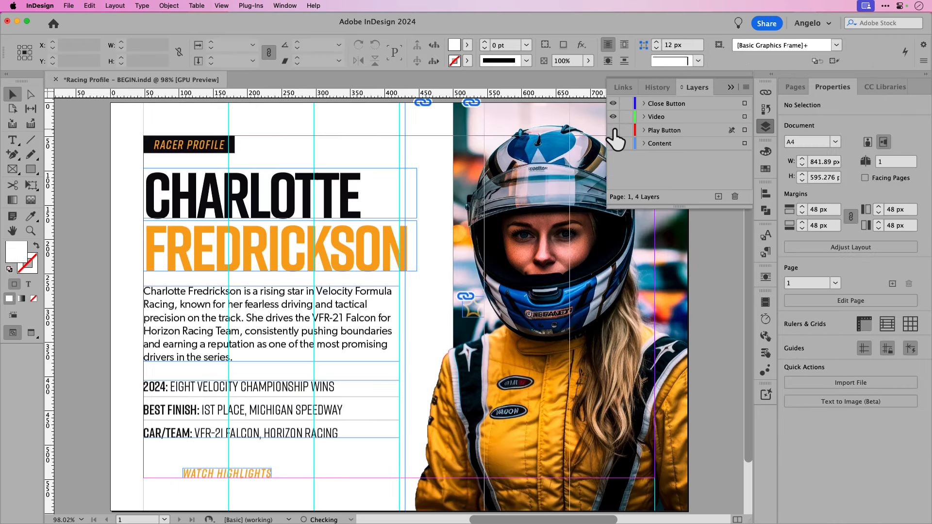
left_click(613, 130)
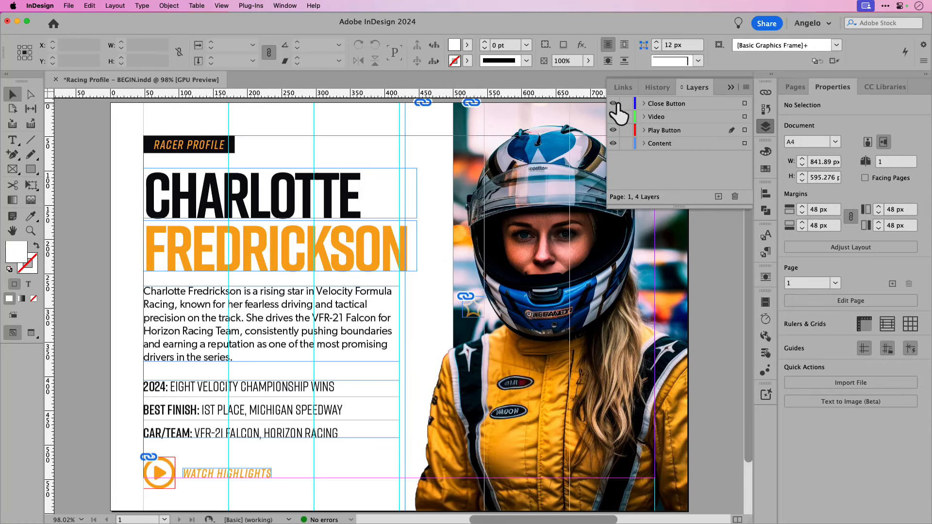
left_click(615, 103)
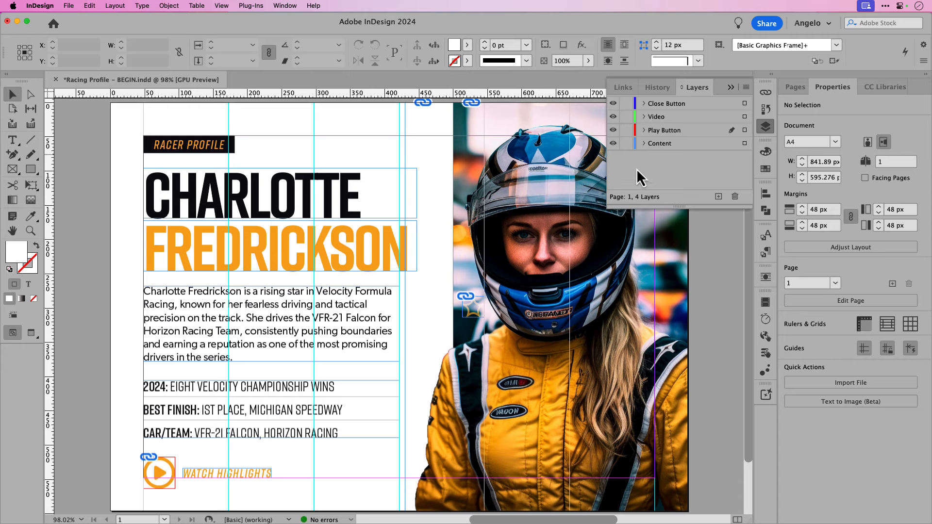
Draw a rectangular frame covering the whole page, 841.89 × 595.276 px, on the Video layer.
left_click(656, 121)
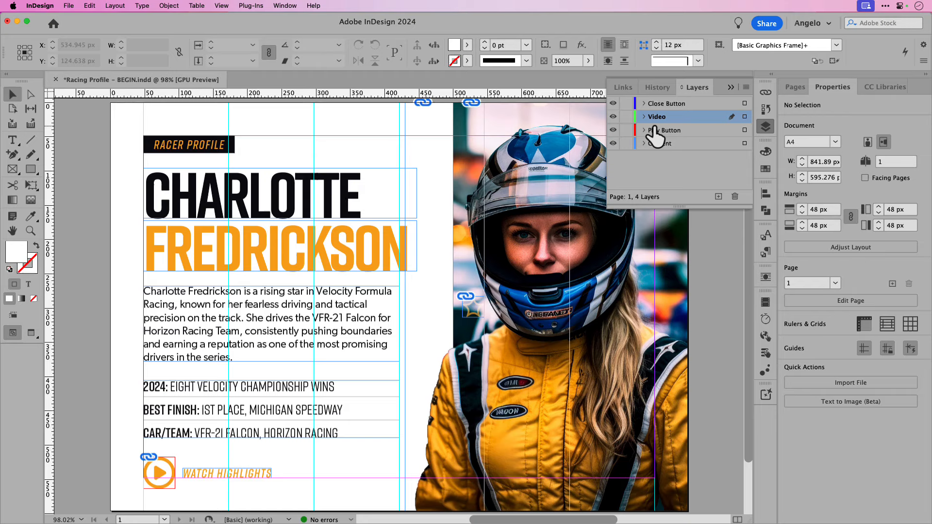
left_click(13, 169)
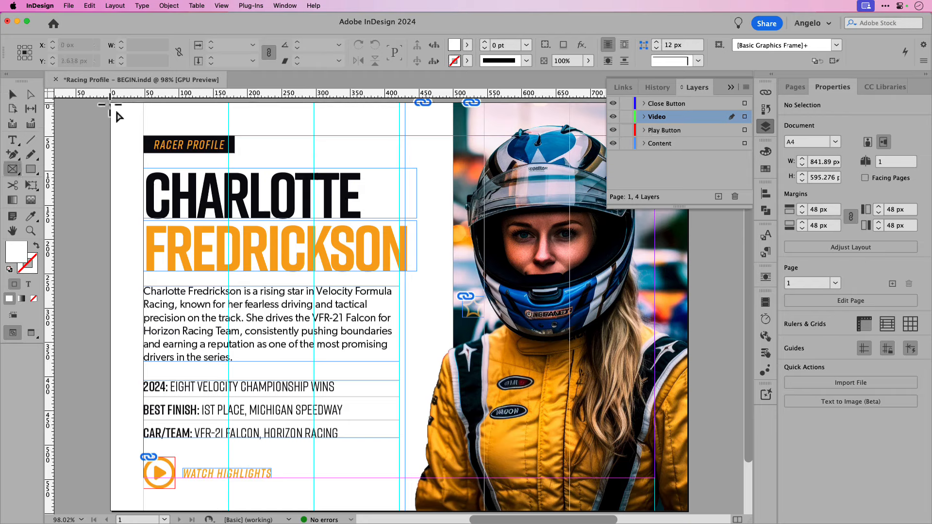
left_click_drag(107, 99, 688, 510)
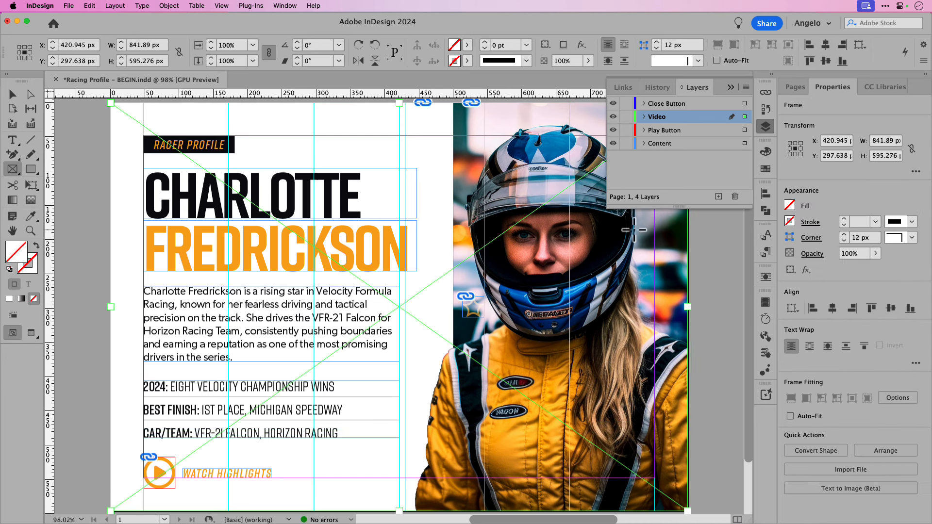
Fill the full-page frame with the R=11 G=10 B=14 swatch and set its opacity to 85%.
left_click(766, 169)
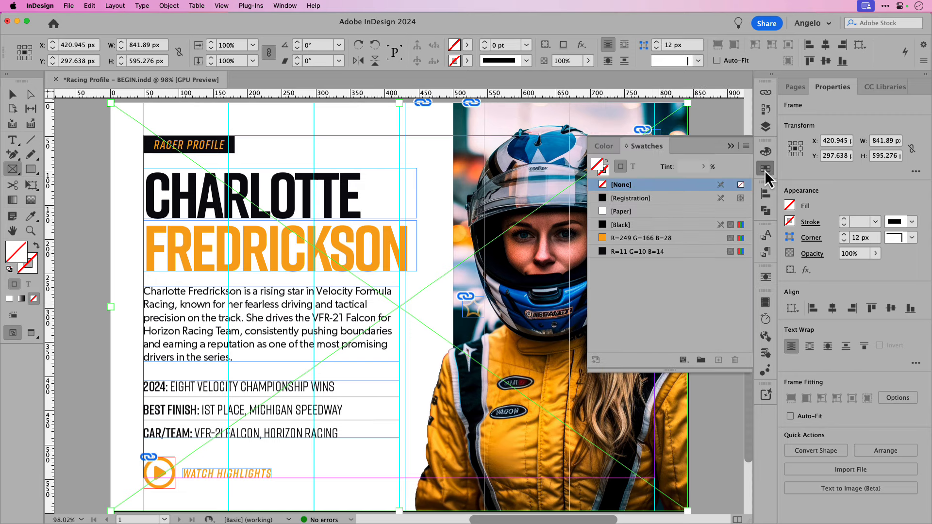
left_click(605, 252)
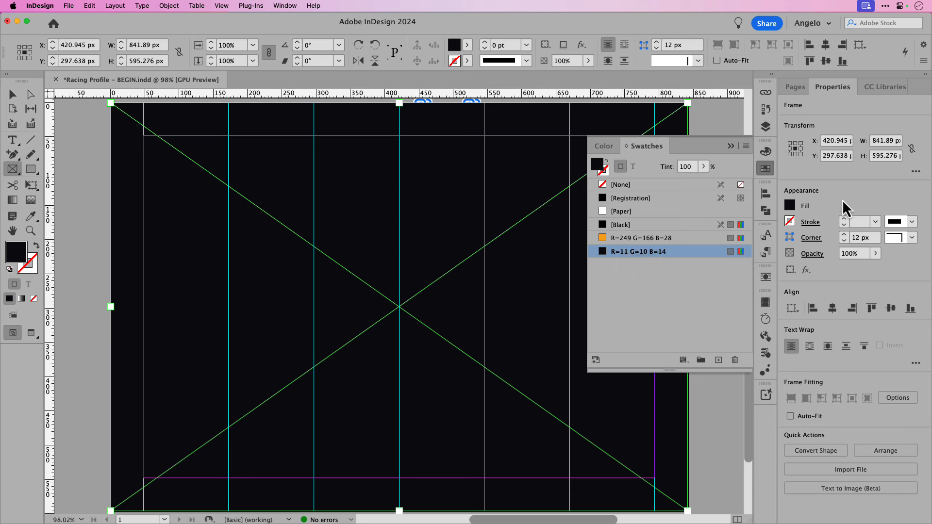
left_click(875, 254)
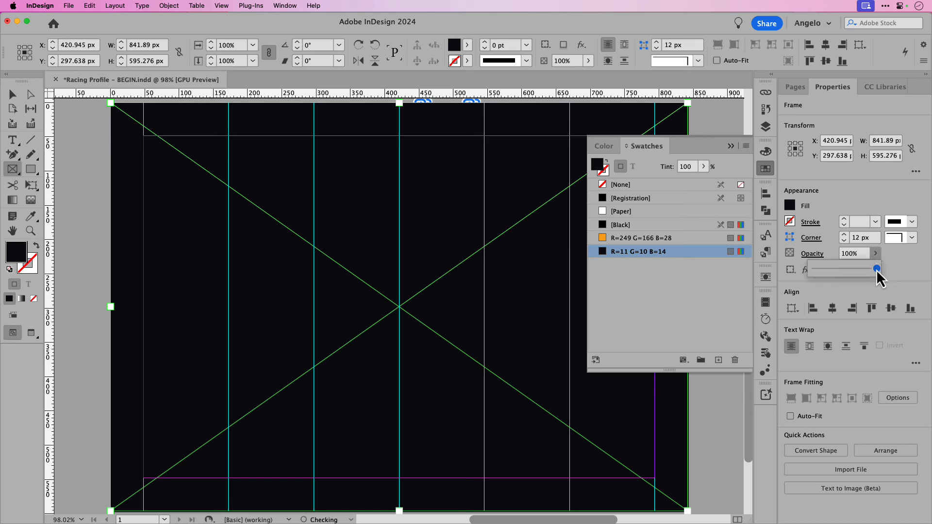
left_click_drag(876, 268, 869, 269)
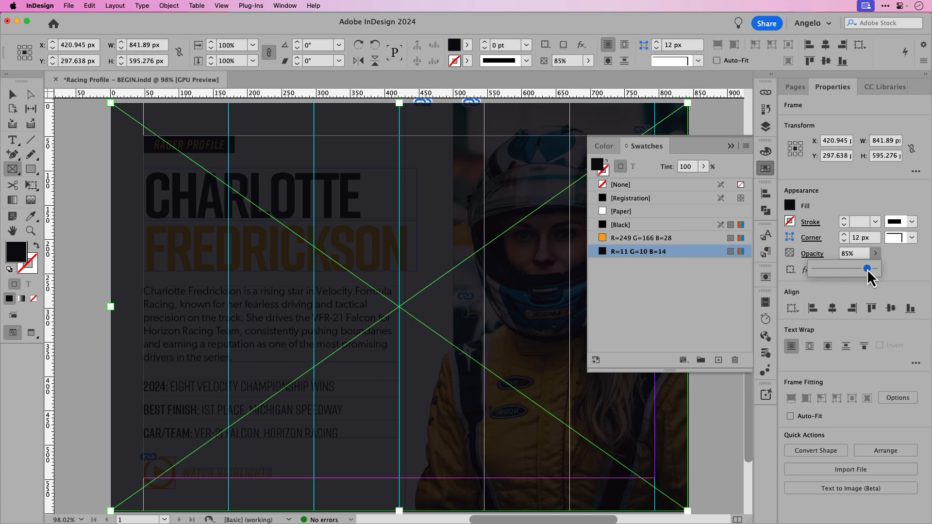
left_click(730, 145)
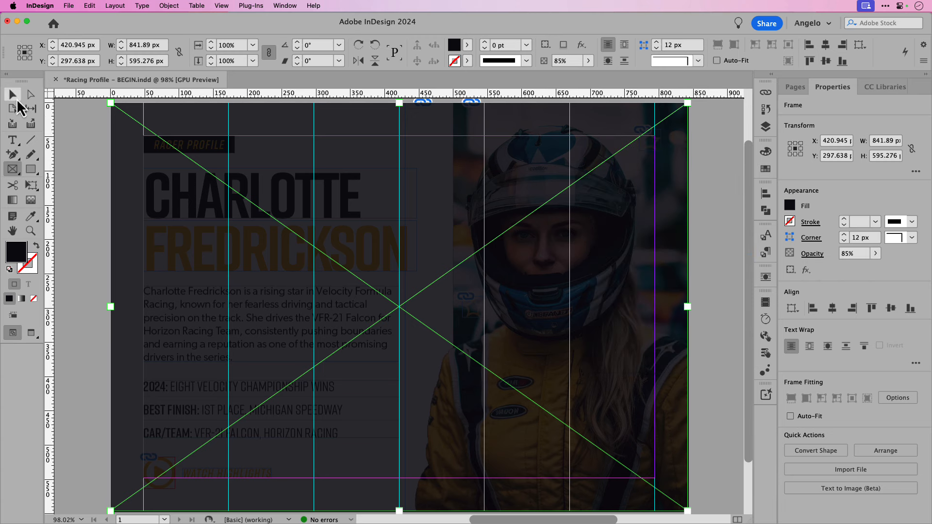
left_click(15, 99)
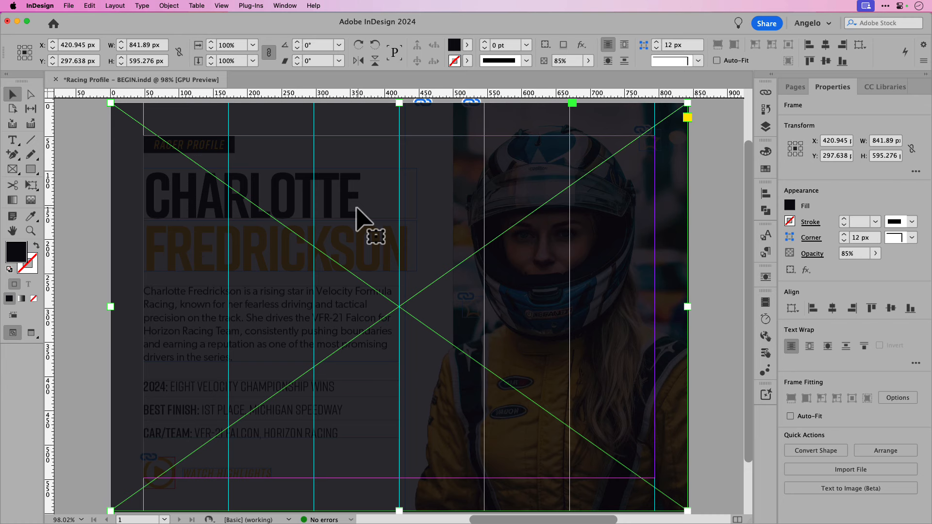
Place Finish Line.mp4 from the Links folder between the side margins, starting at the top margin, in a frame about 746 × 419 px.
left_click(283, 5)
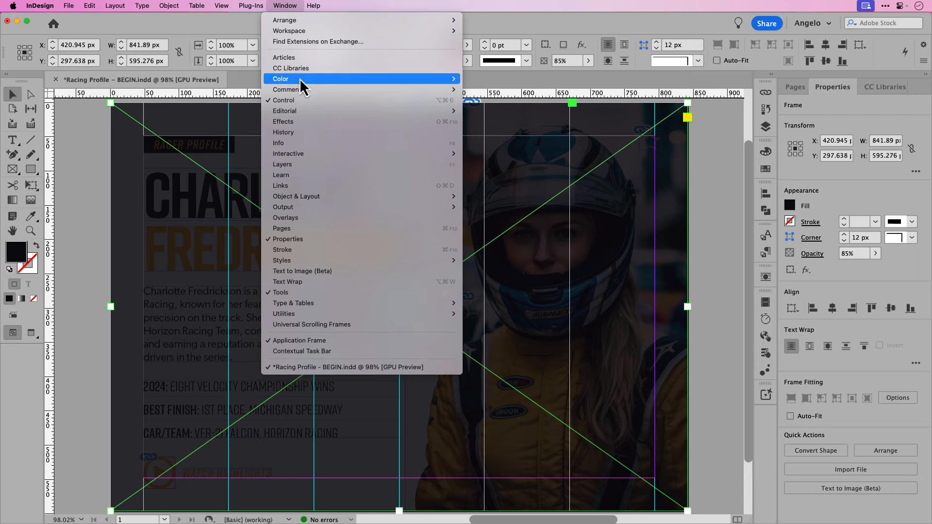
mouse_move(302, 153)
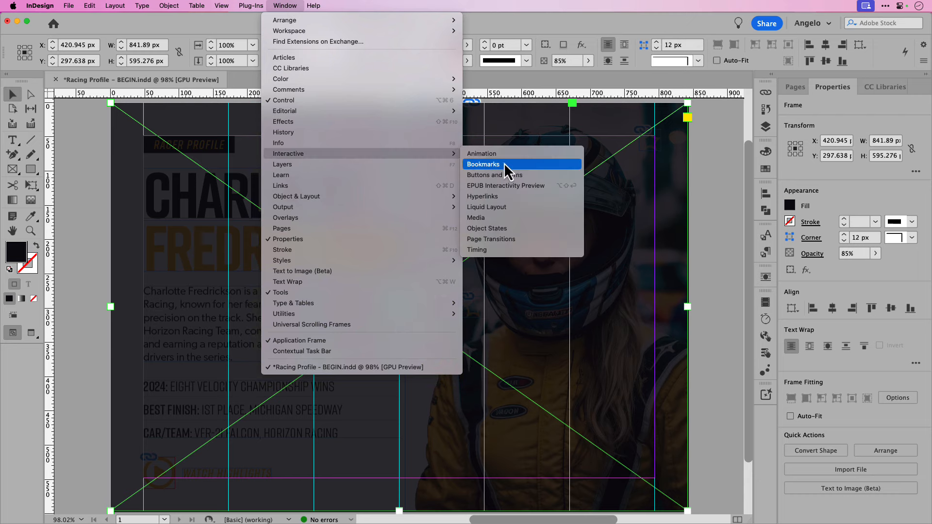
left_click(500, 218)
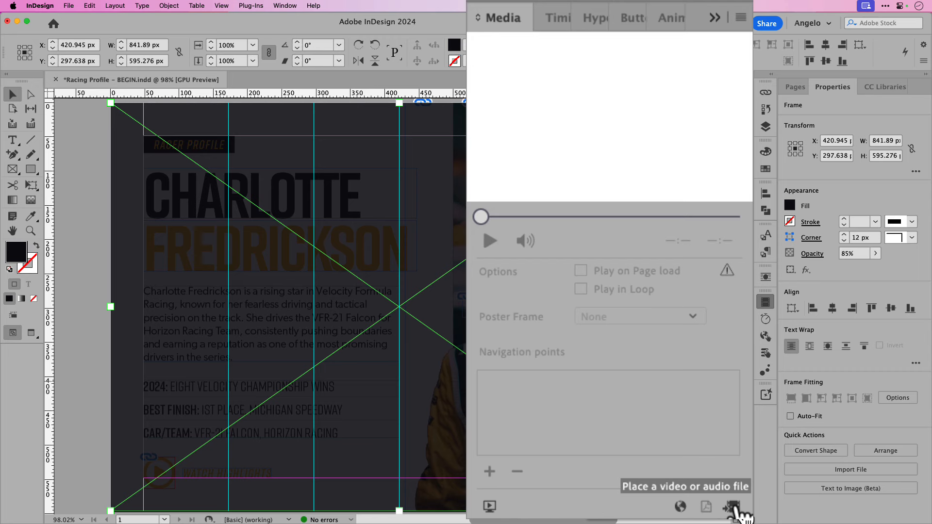
left_click(741, 512)
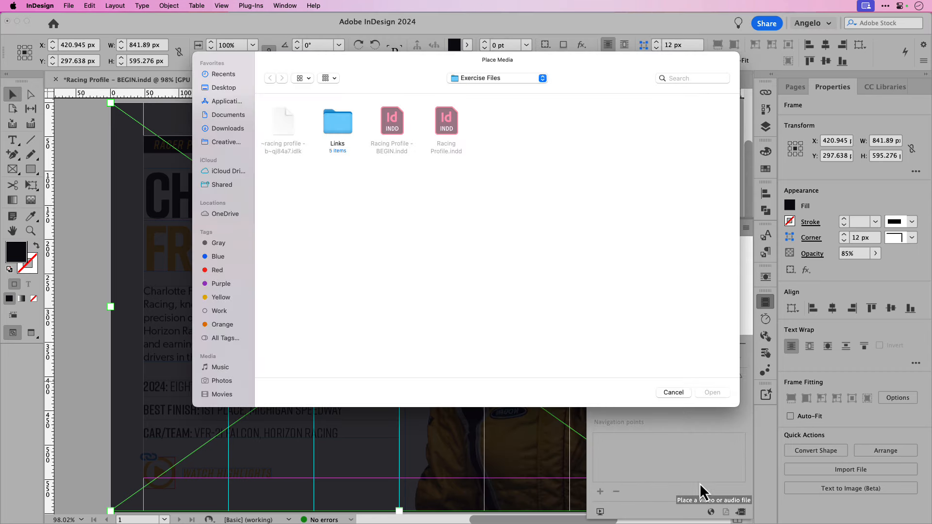
double_click(342, 124)
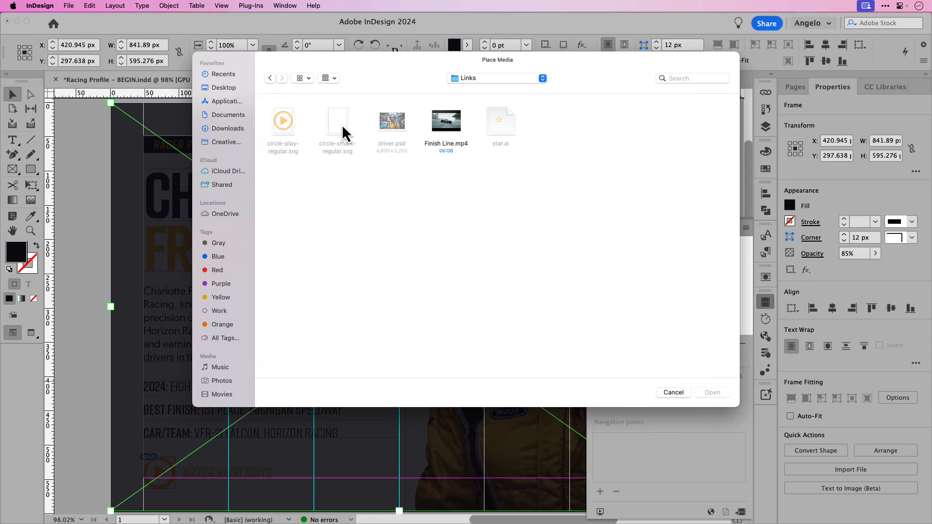
left_click(439, 140)
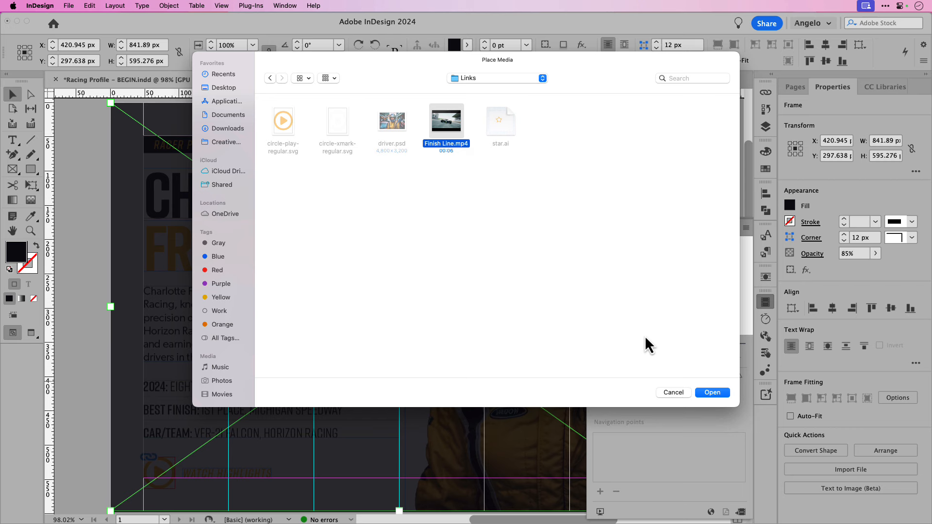
left_click(725, 395)
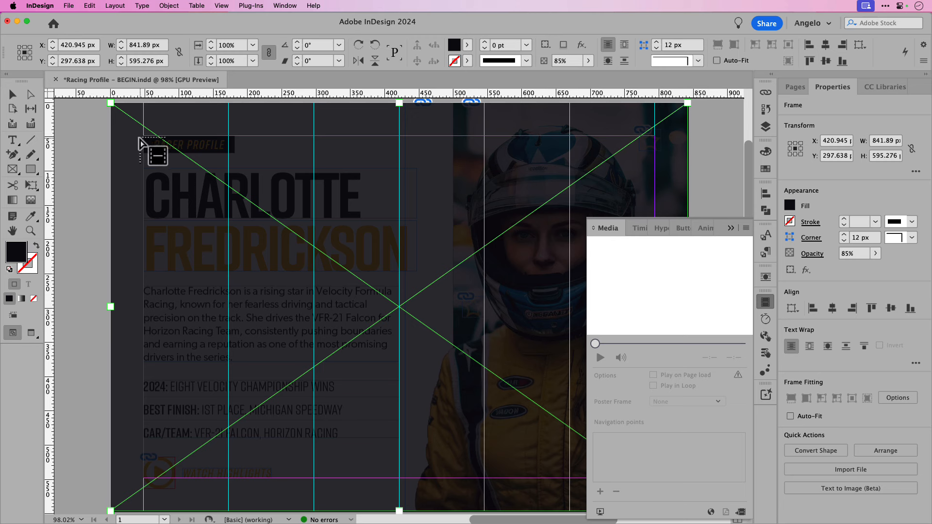
left_click_drag(144, 137, 654, 423)
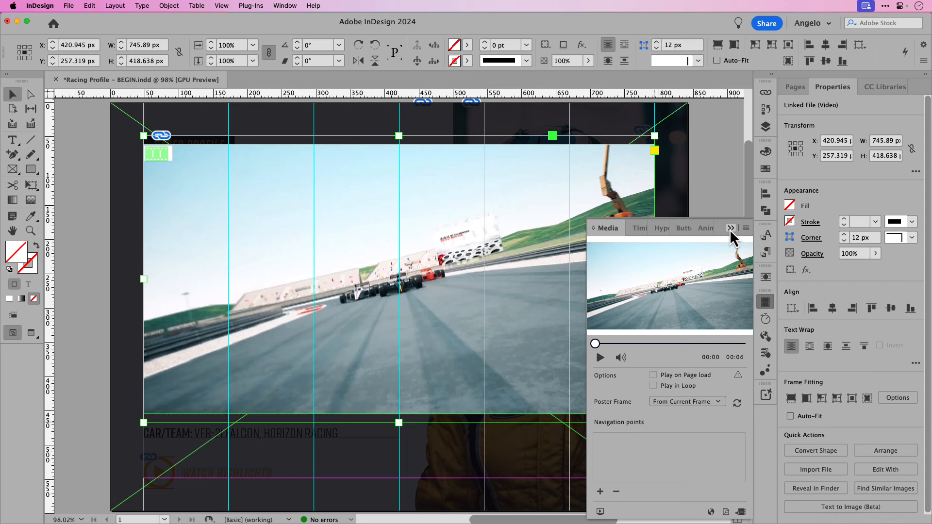
Fit the video frame's height to its content and move the video up to the page's top margin.
left_click(730, 228)
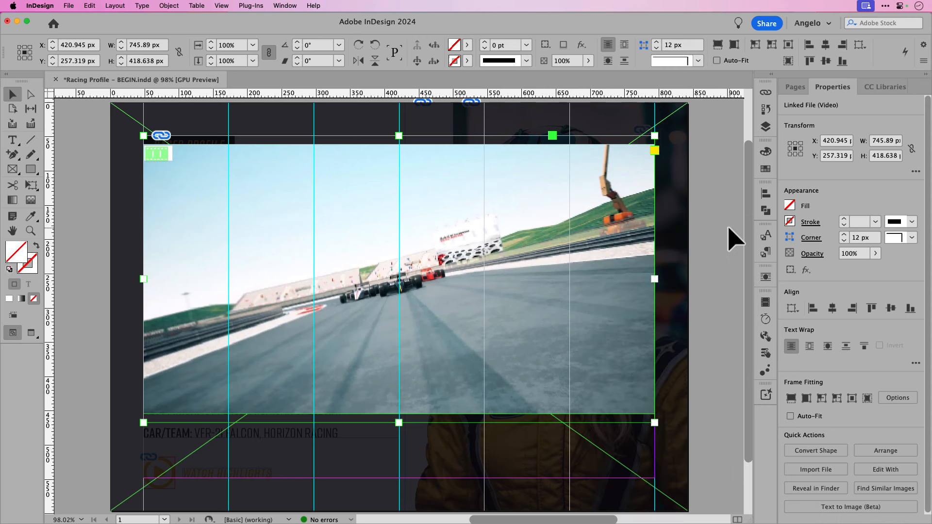
double_click(398, 423)
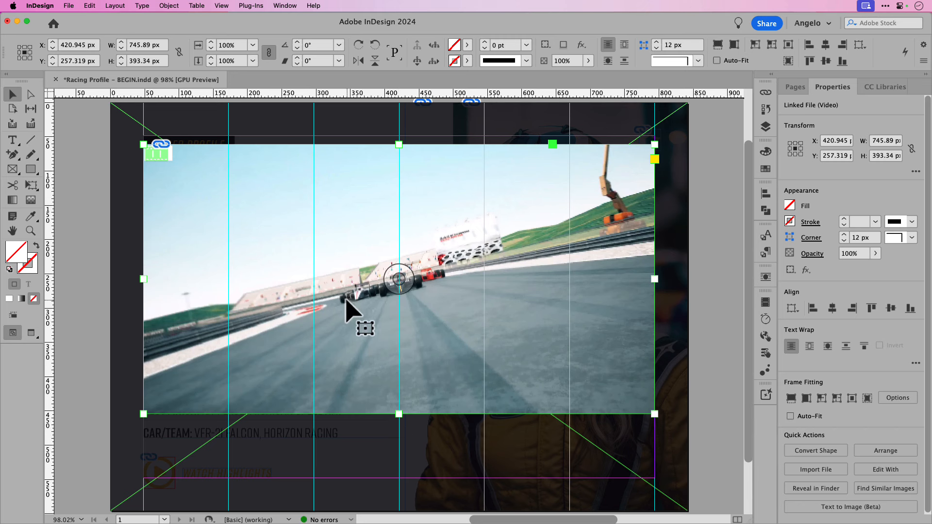
left_click_drag(346, 301, 345, 293)
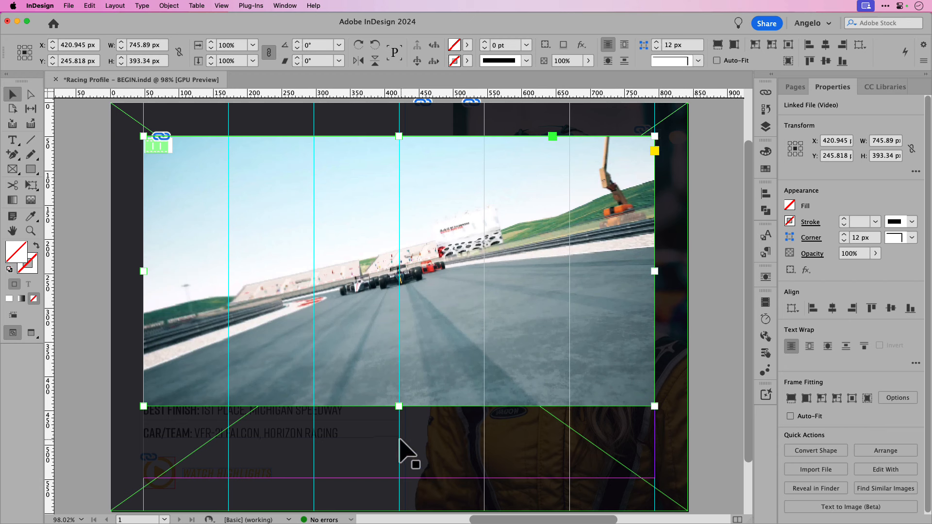
Preview the video and set its poster frame from the current frame at 00:02, where the car passes the finish banner.
left_click(766, 308)
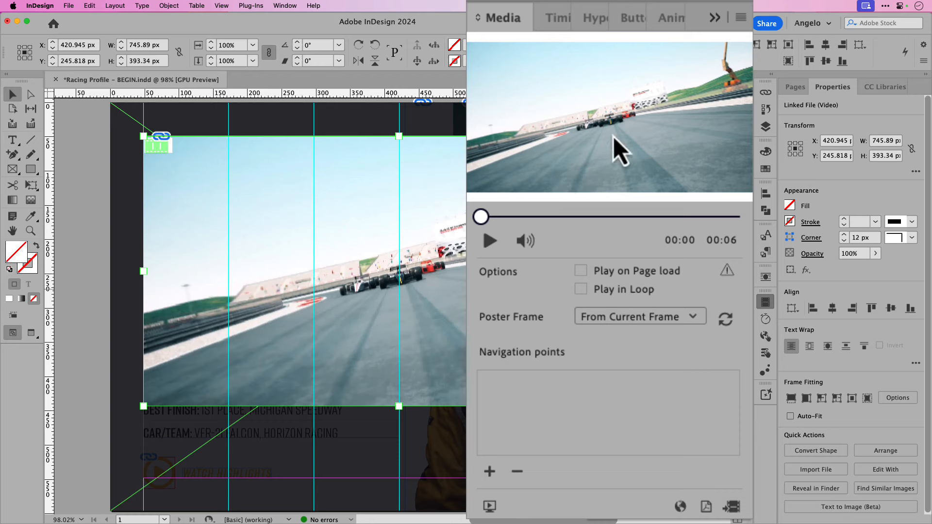
left_click(490, 241)
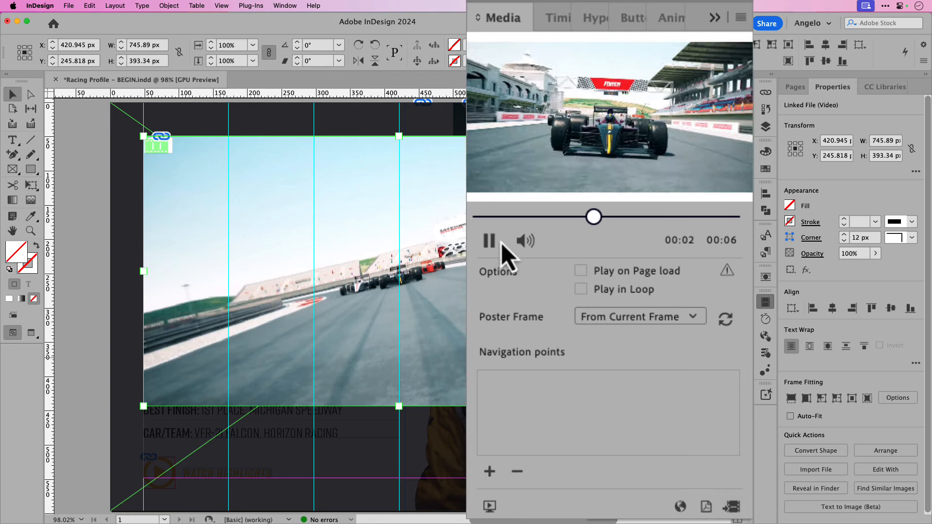
left_click(619, 217)
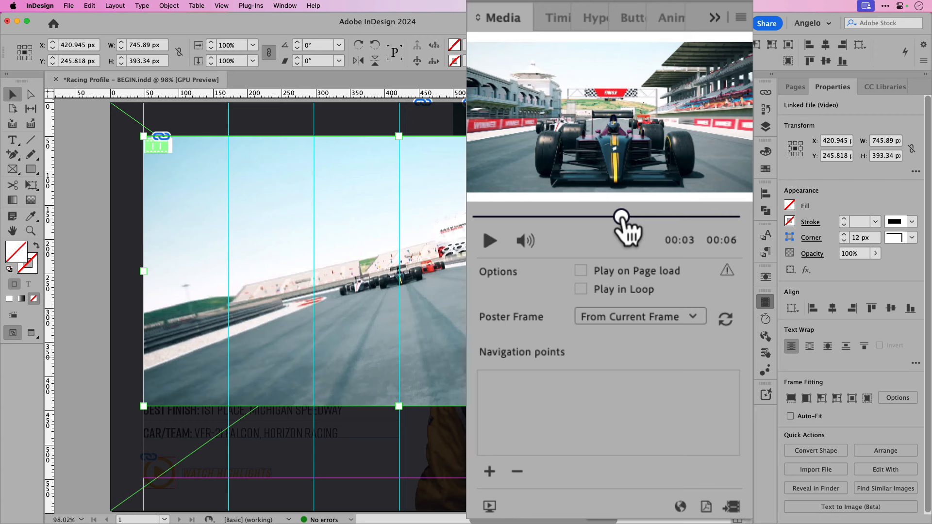
left_click_drag(622, 216, 528, 217)
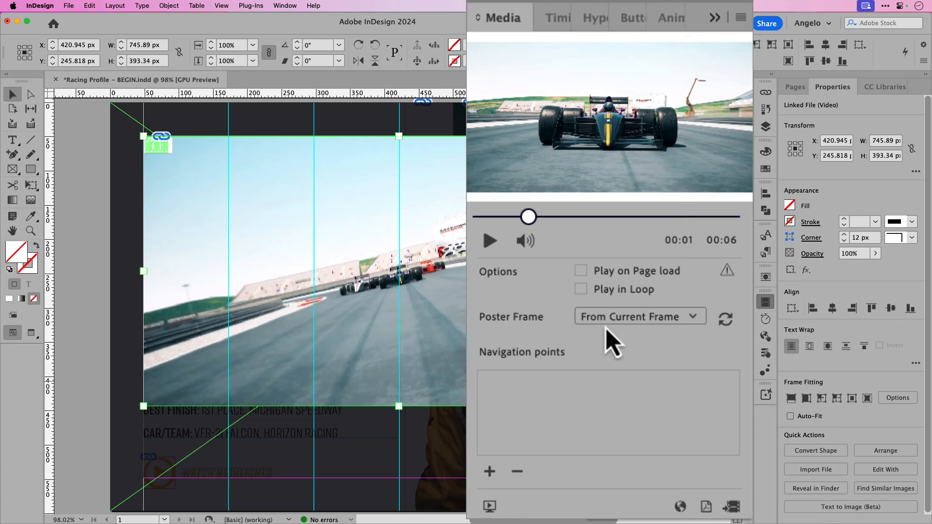
left_click(634, 323)
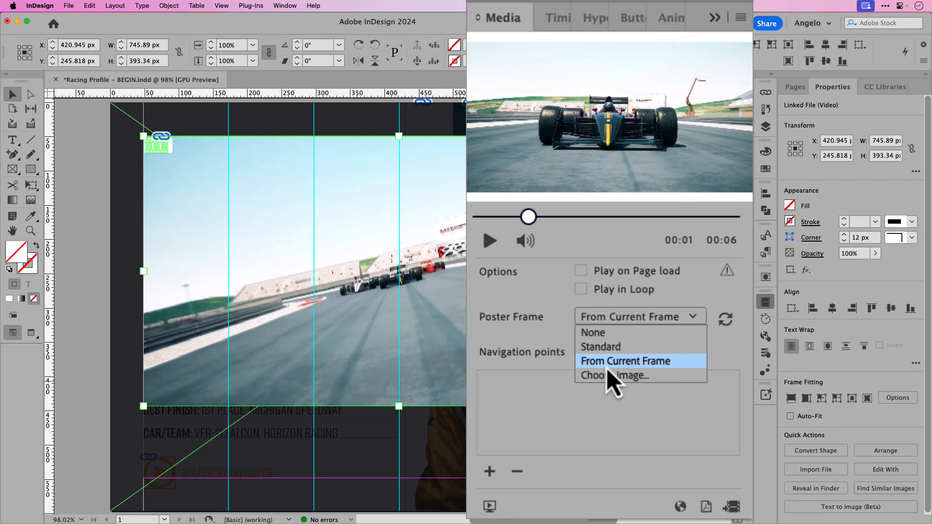
left_click(576, 316)
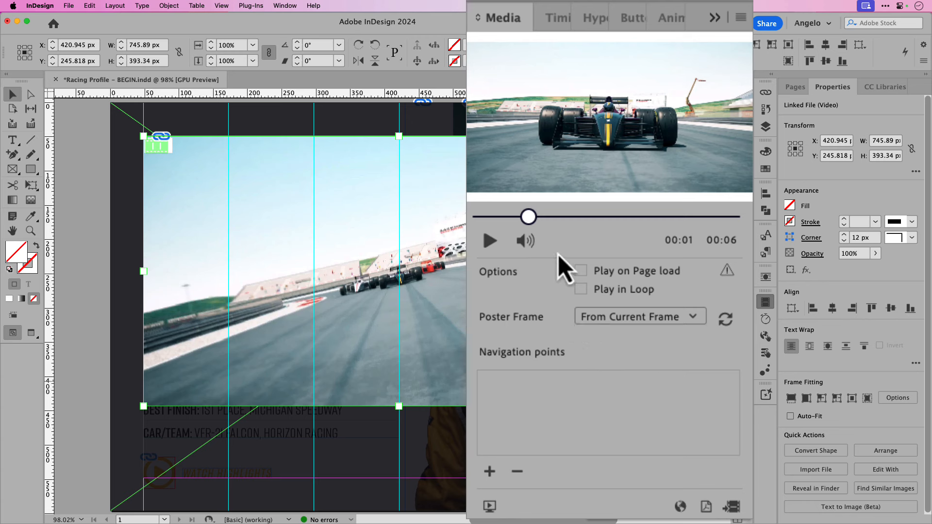
left_click_drag(529, 218, 594, 219)
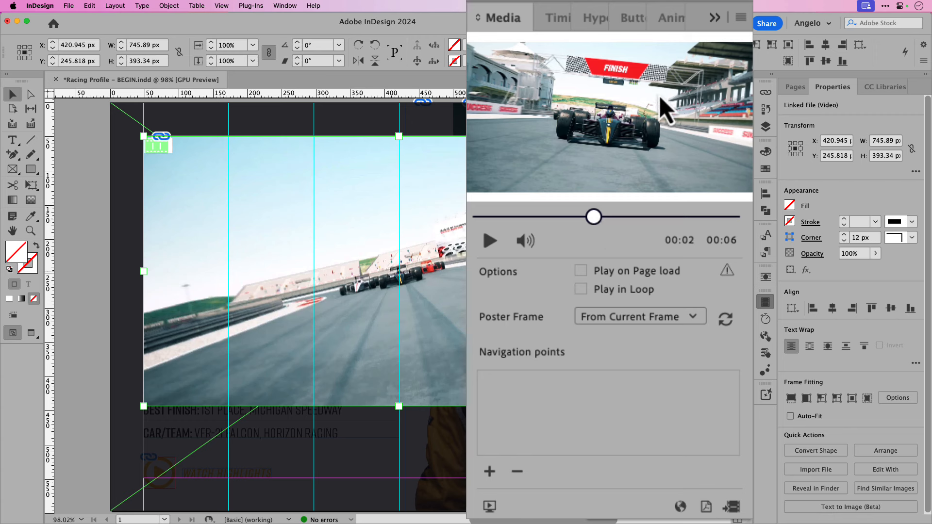
left_click(726, 321)
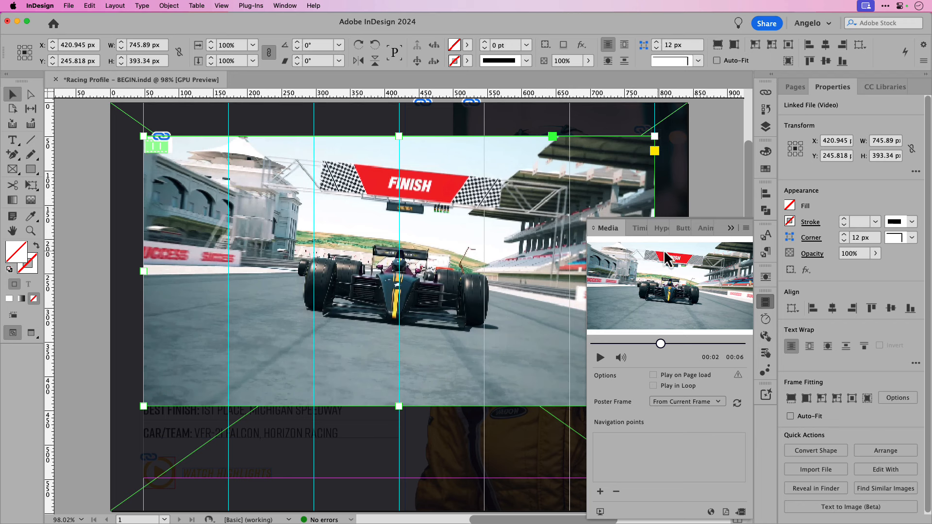
Make the Close Button layer the active layer for new objects.
left_click(730, 229)
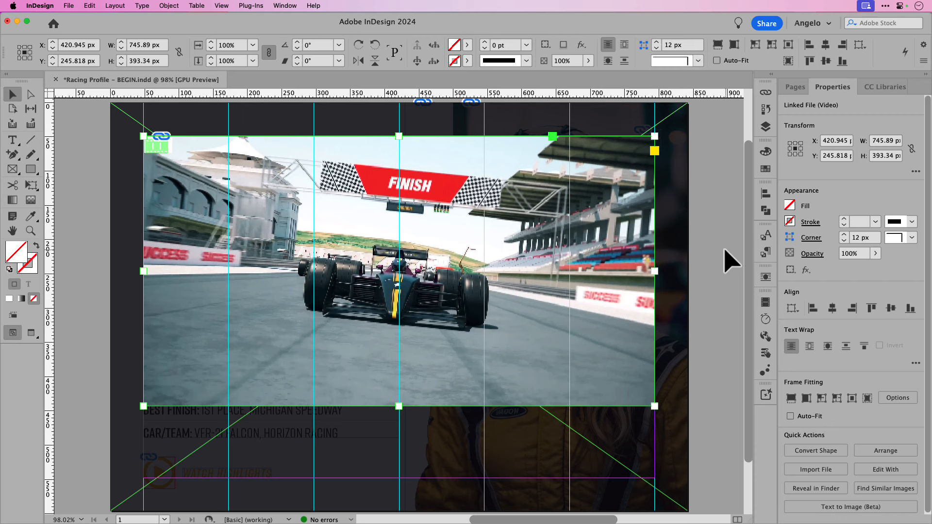
left_click(766, 127)
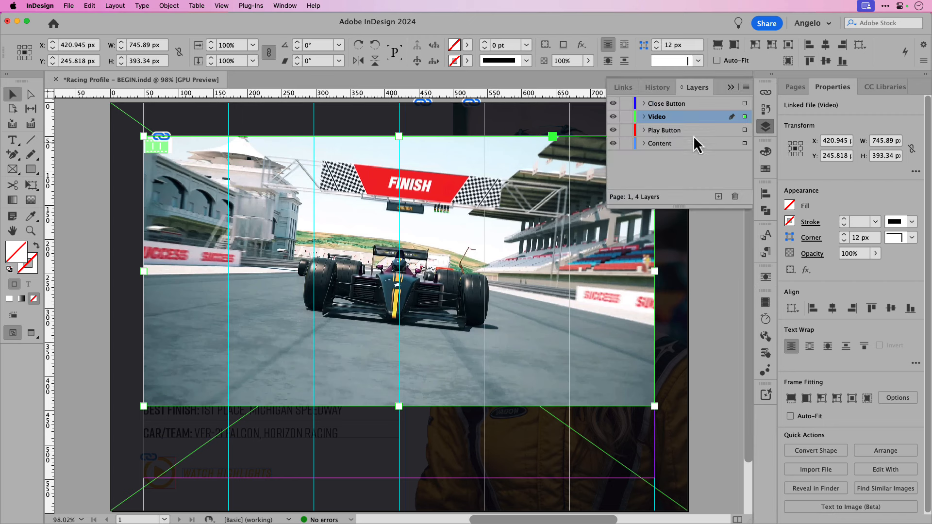
left_click(670, 105)
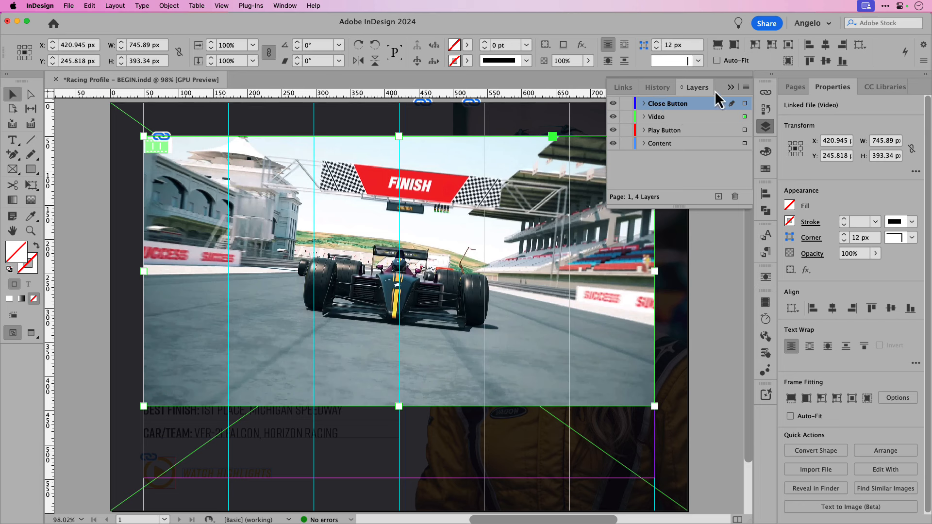
left_click(730, 88)
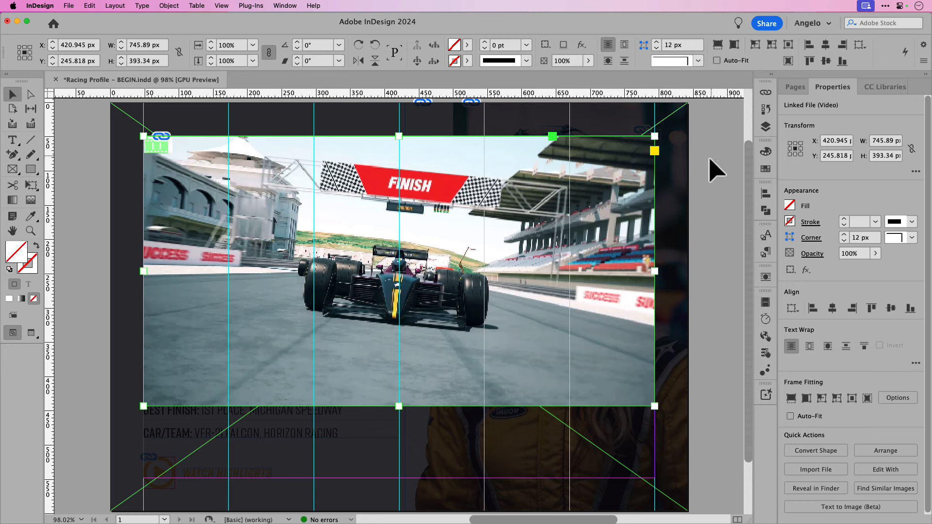
Place circle-xmark-regular.svg from the Links folder centred below the video, in a frame about 52 × 52 px.
left_click(708, 184)
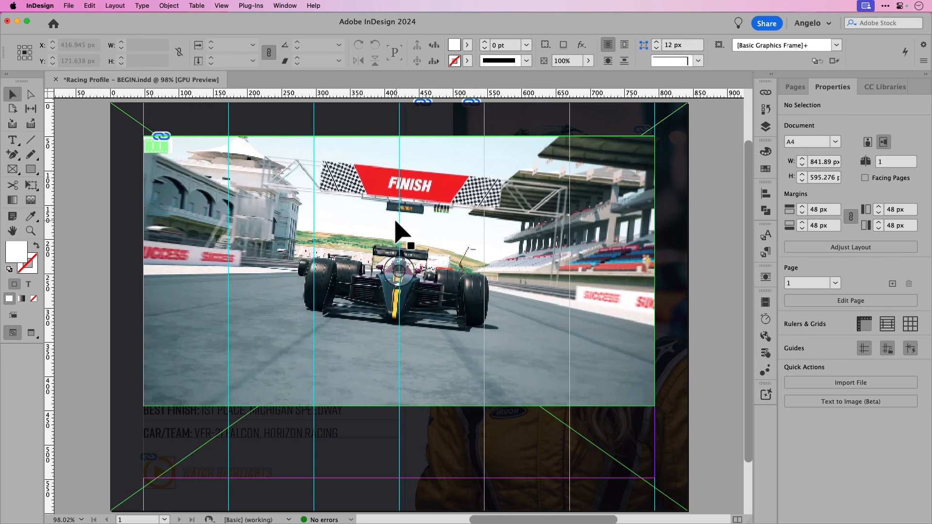
left_click(69, 6)
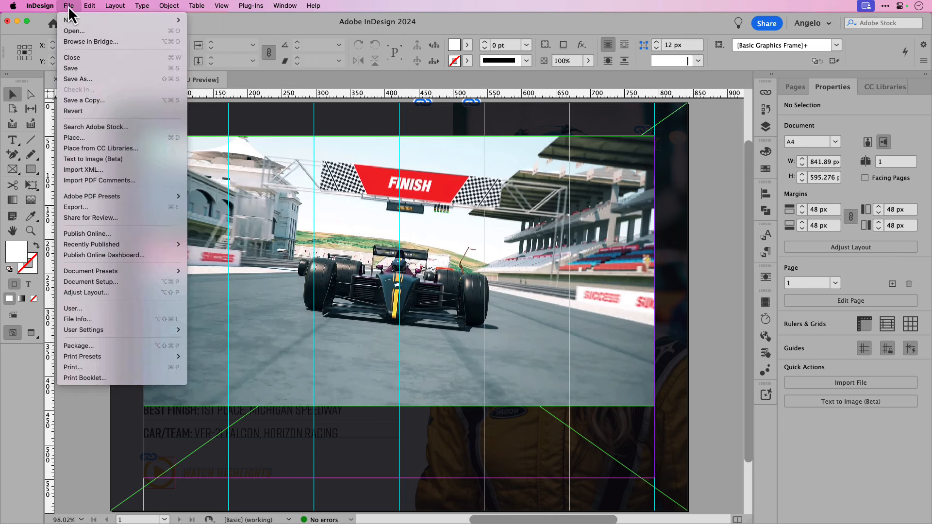
left_click(77, 136)
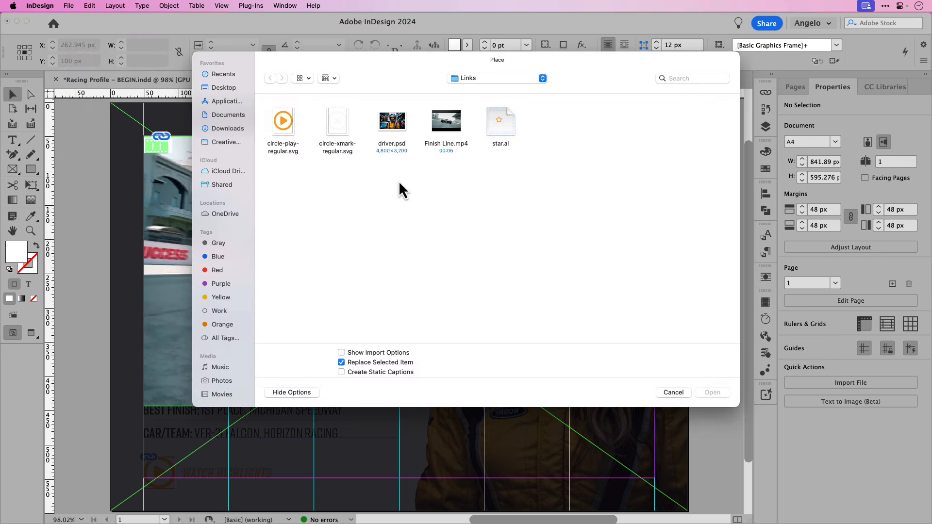
left_click(339, 127)
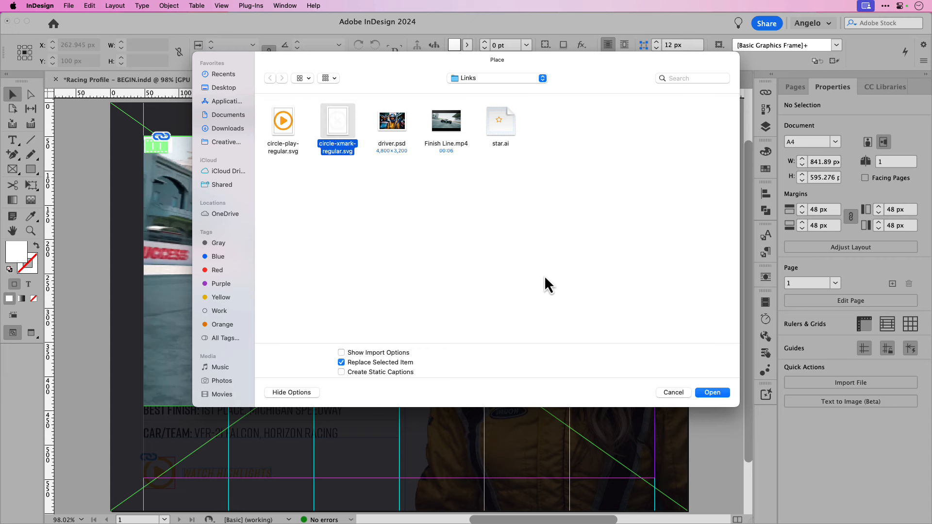
left_click(705, 394)
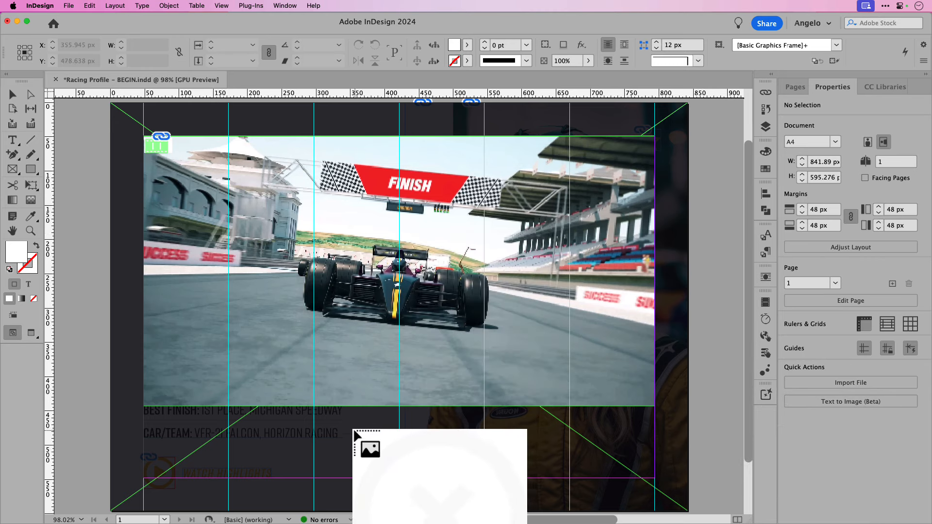
left_click_drag(358, 422, 409, 471)
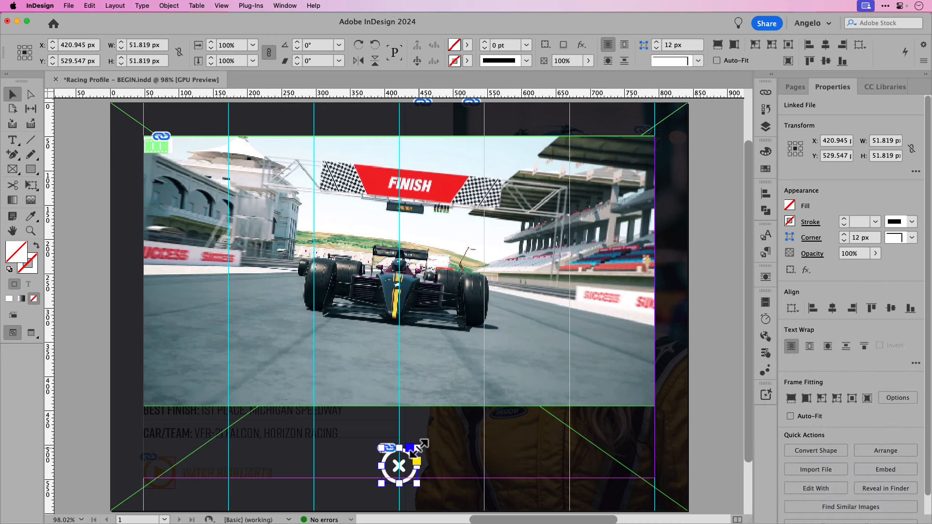
Shrink the close icon's frame to about 41 × 39 px, centred below the video, and switch to Preview screen mode.
left_click_drag(416, 448, 400, 471)
key("super+z")
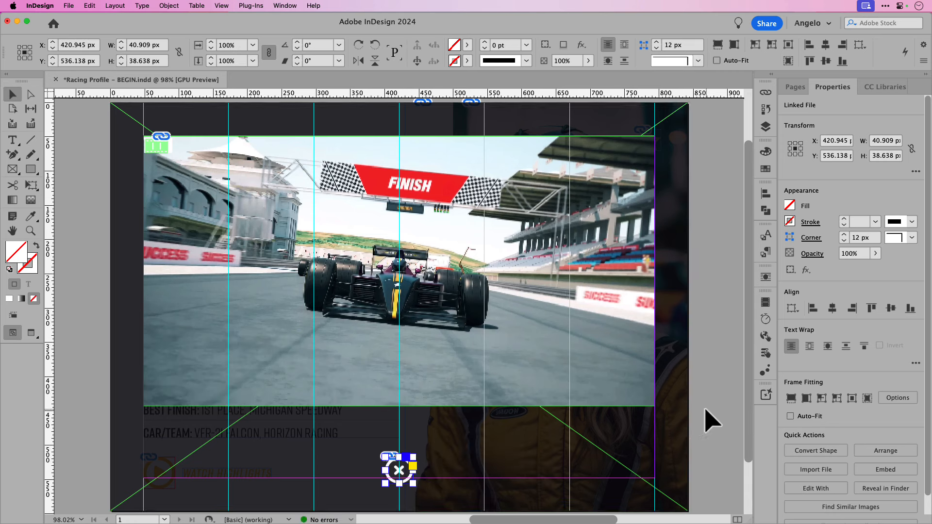
left_click(707, 409)
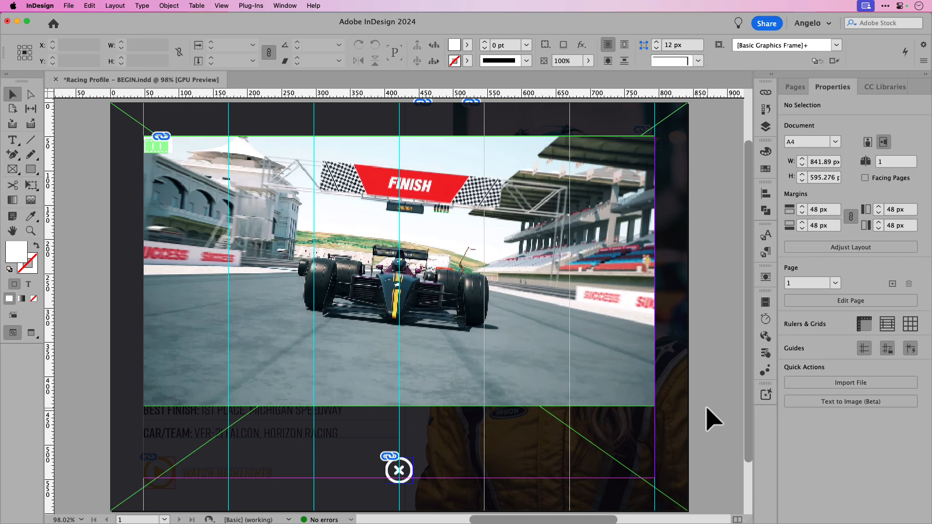
key("w")
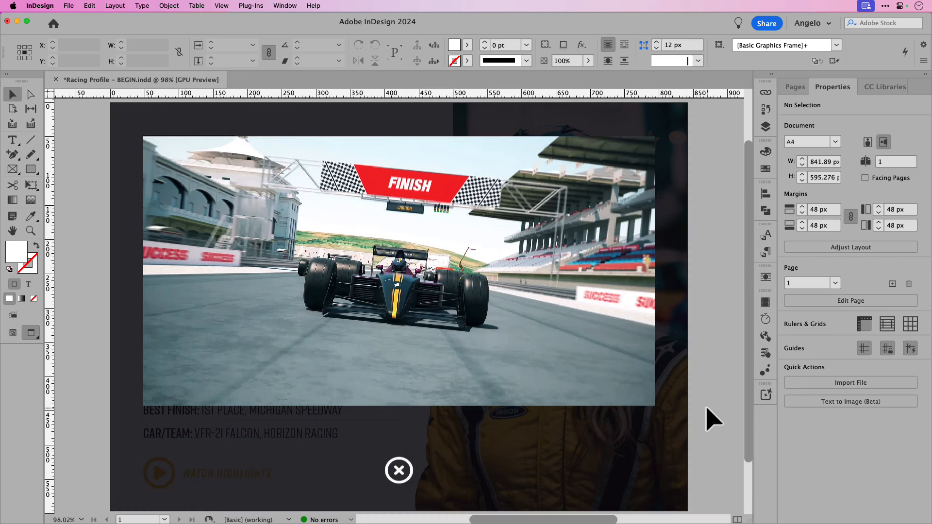
Give the video frame a 3 pt stroke in the [Paper] swatch.
left_click(589, 380)
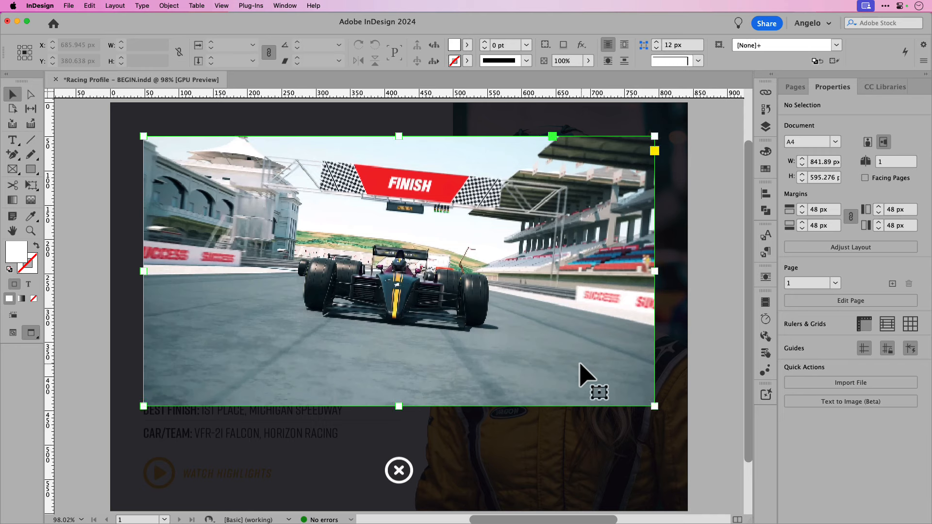
left_click(399, 474)
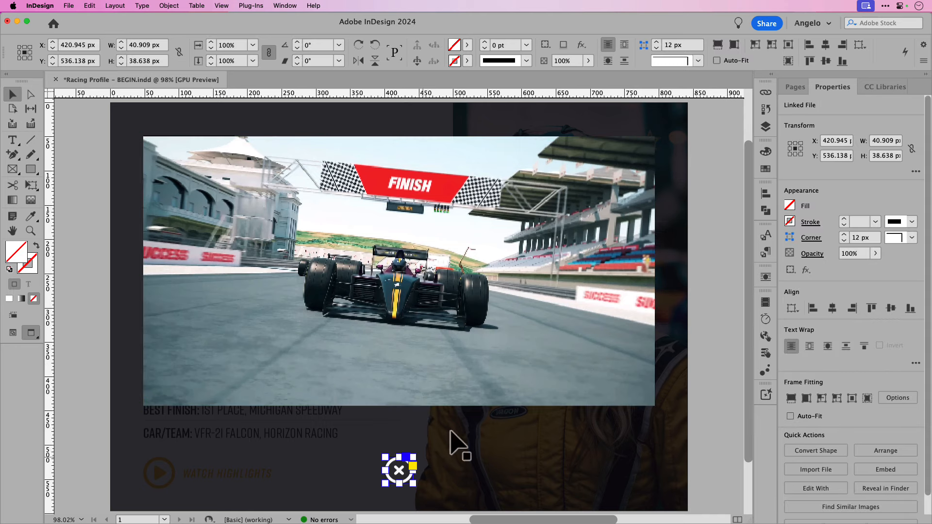
left_click(606, 230)
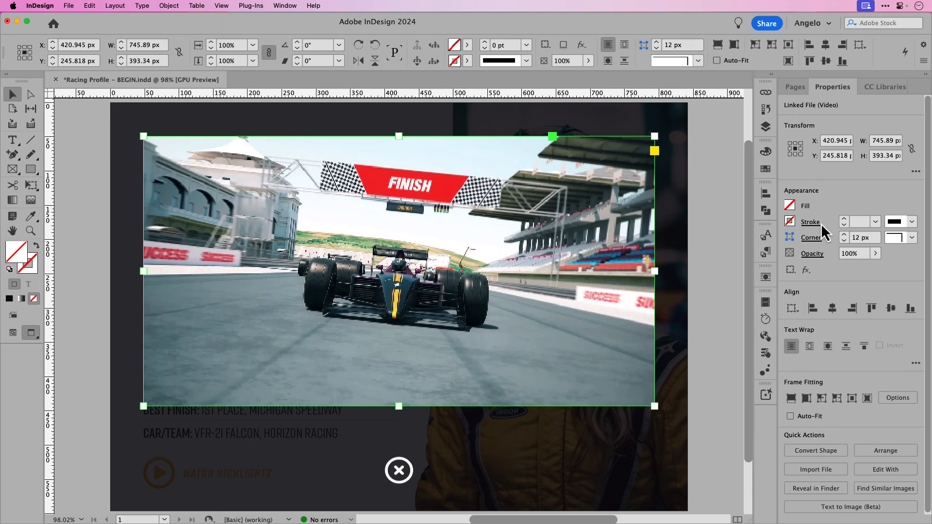
left_click(843, 220)
left_click(842, 219)
left_click(843, 219)
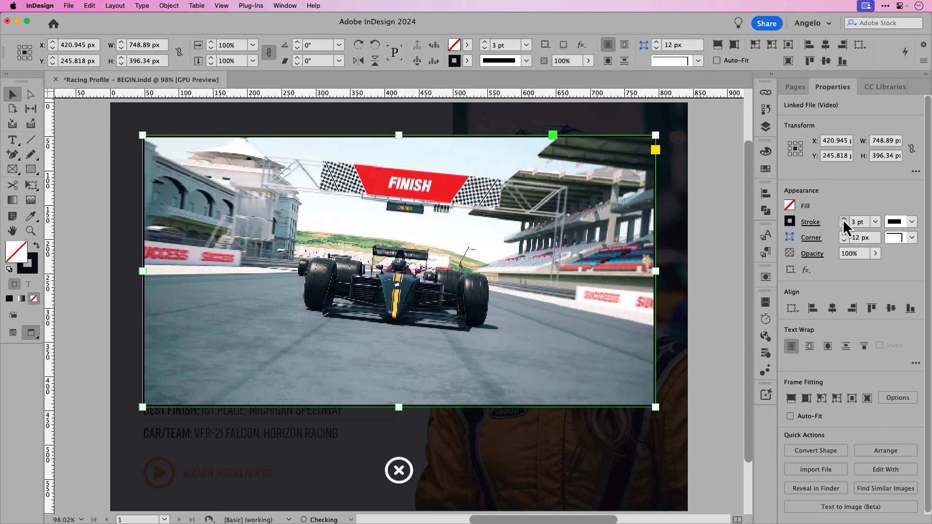
left_click(790, 222)
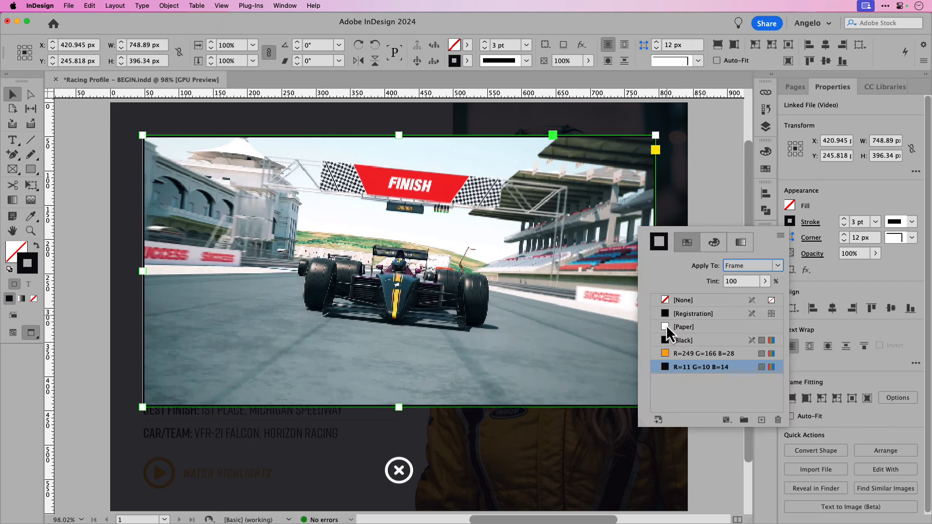
left_click(678, 328)
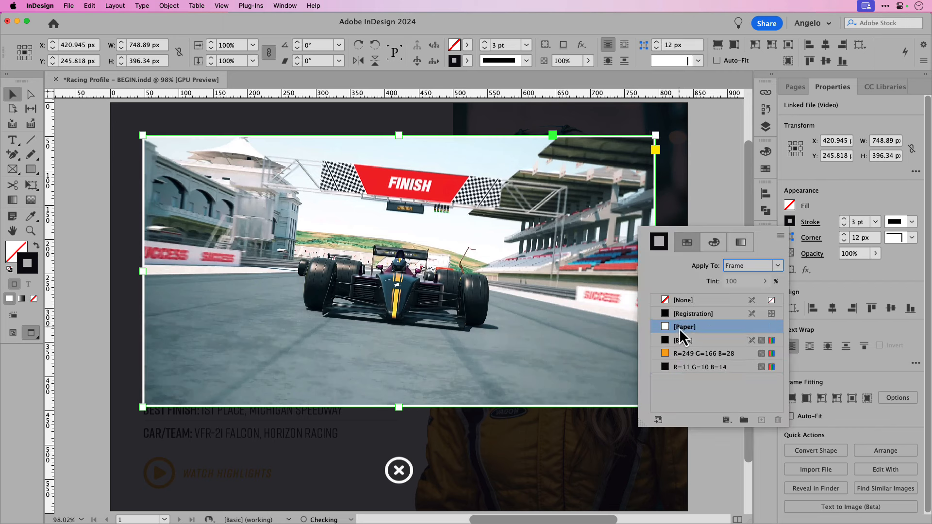
left_click(729, 199)
left_click(707, 219)
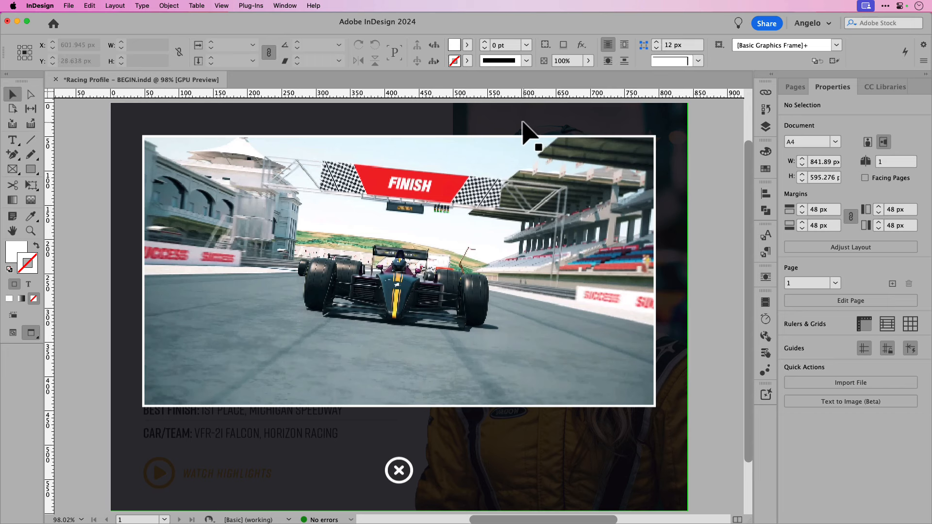
Name the dark full-page frame Video BG in its animation settings.
left_click(524, 116)
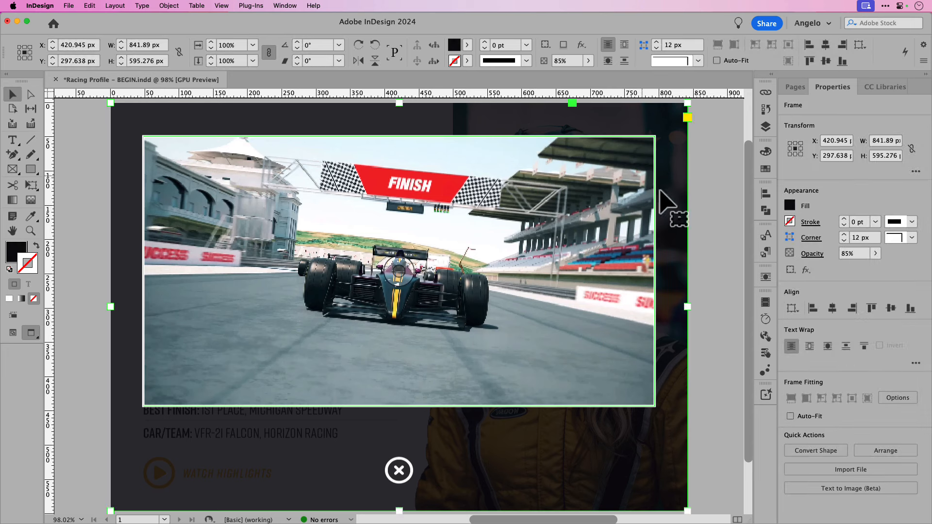
left_click(765, 371)
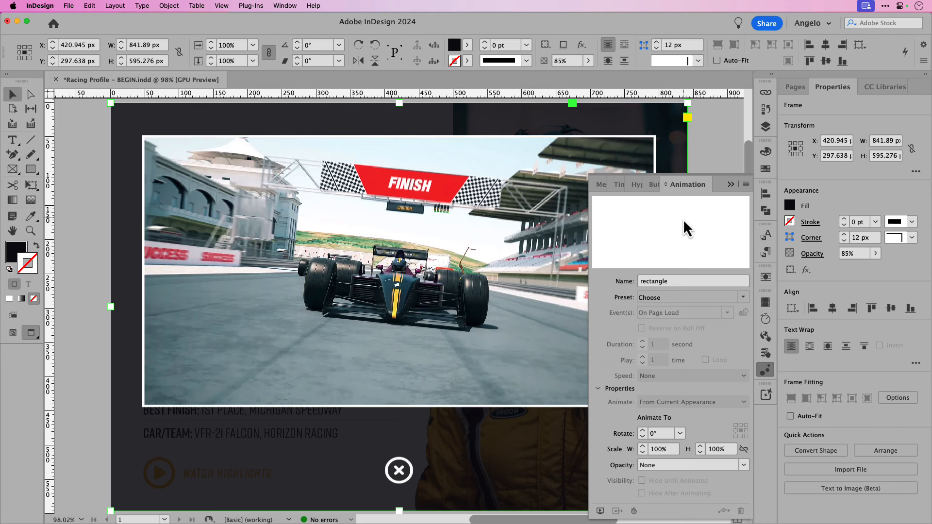
left_click(284, 6)
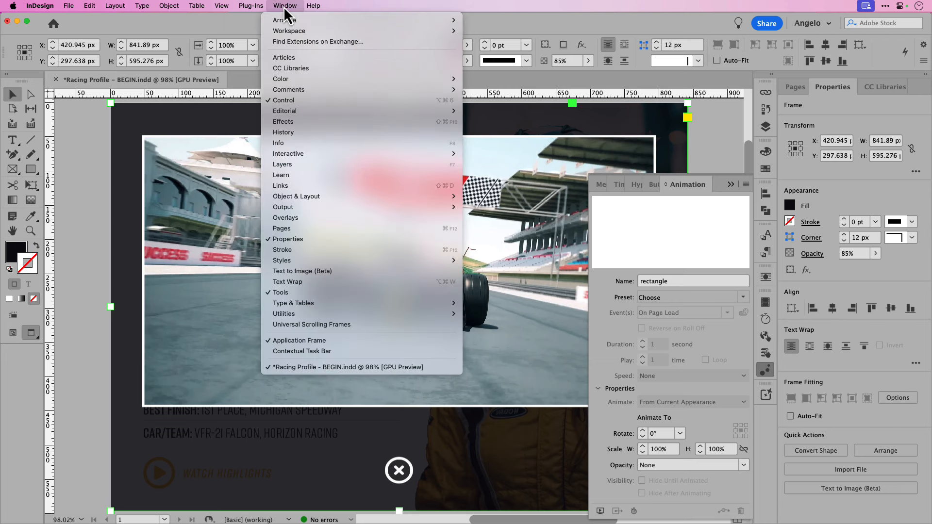
mouse_move(315, 154)
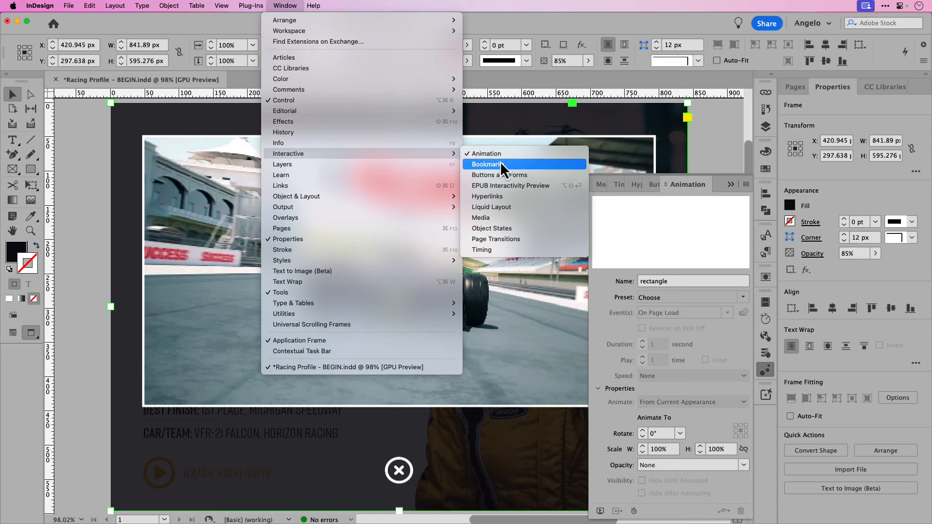
left_click(682, 186)
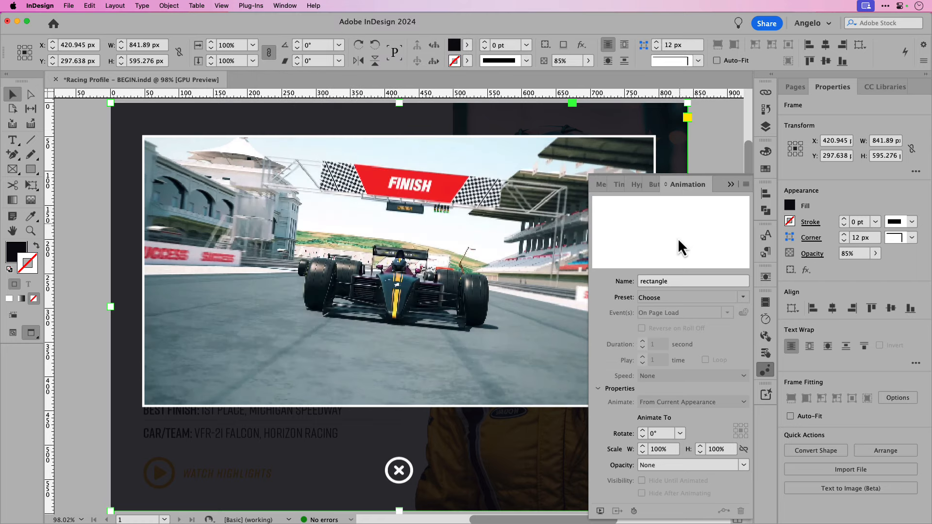
double_click(675, 281)
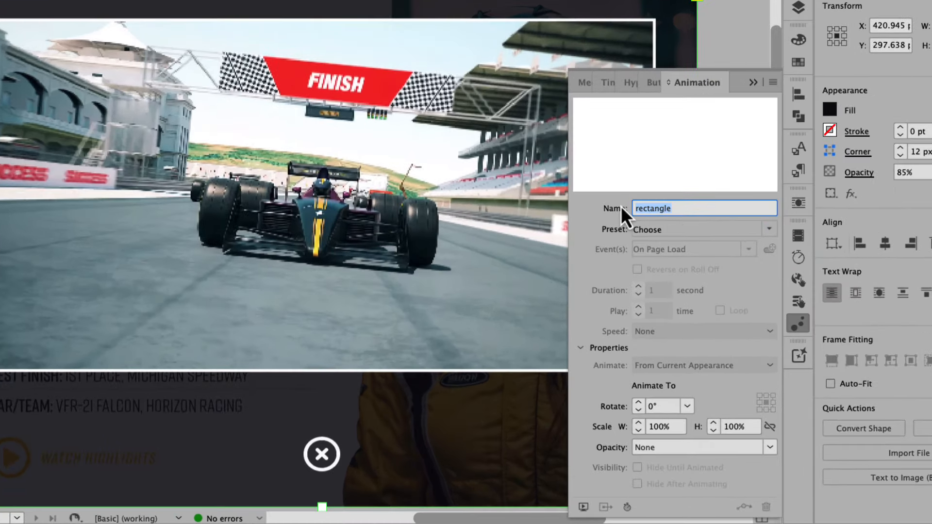
type("B")
type("ideo BG")
Apply the Grow animation preset to the Video BG frame with a 0.5-second duration and Ease In and Out speed.
left_click(767, 229)
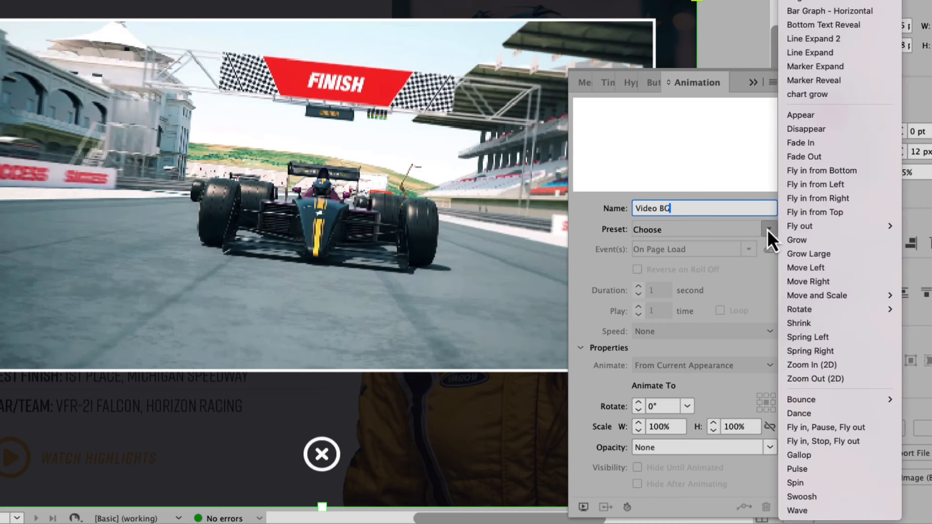
left_click(800, 241)
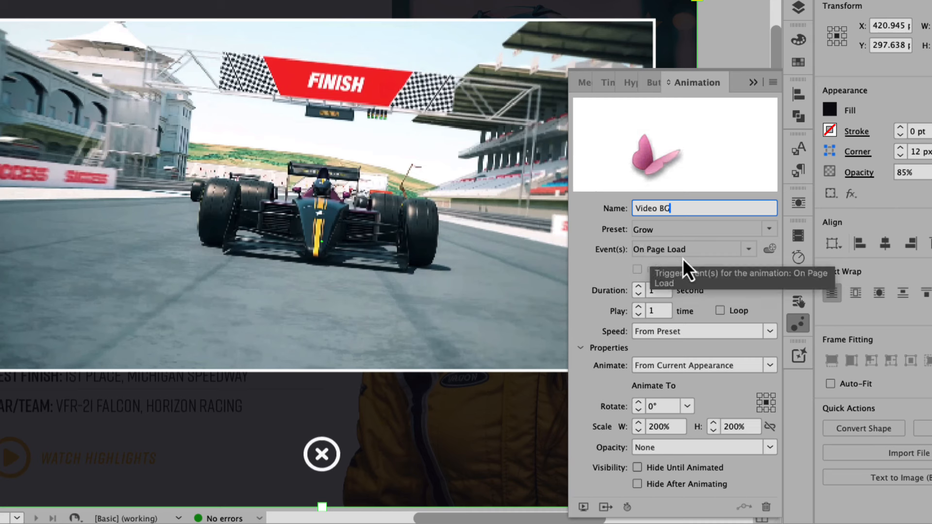
key("Tab")
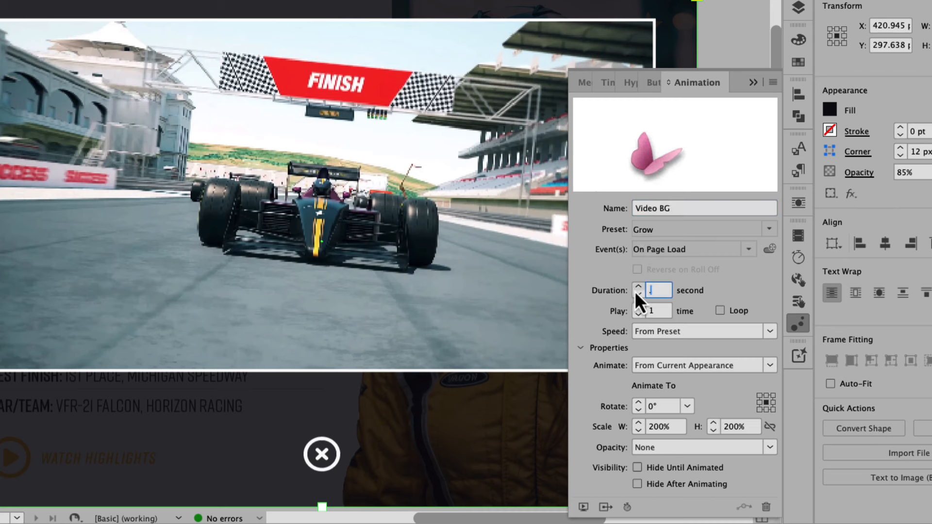
type(".5")
key("Tab")
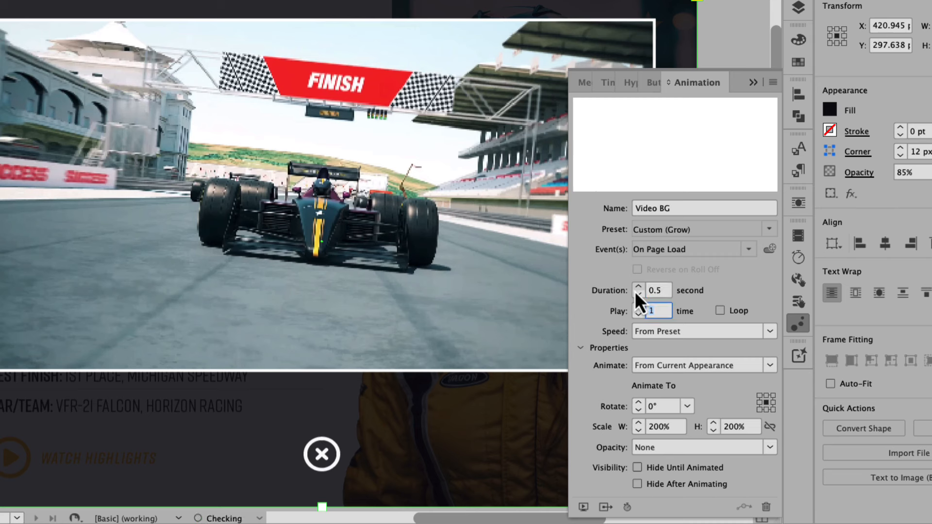
left_click(663, 334)
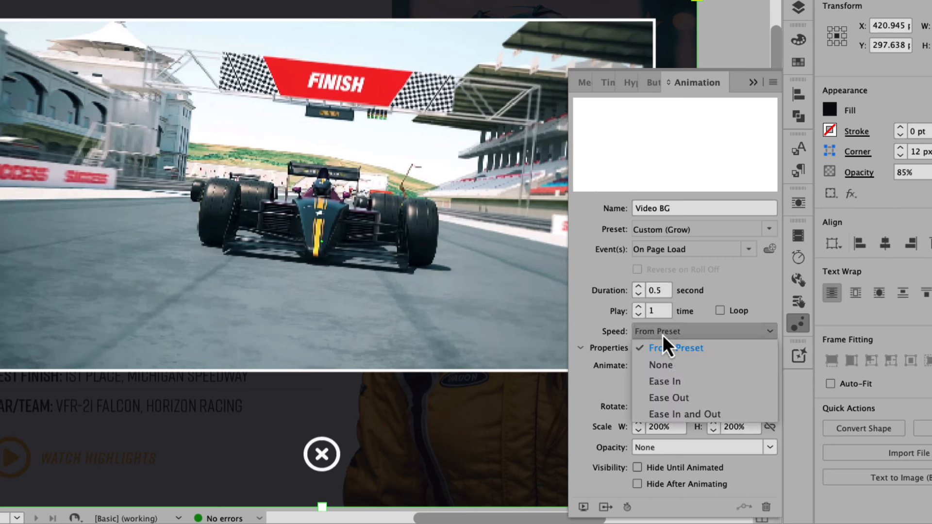
left_click(693, 420)
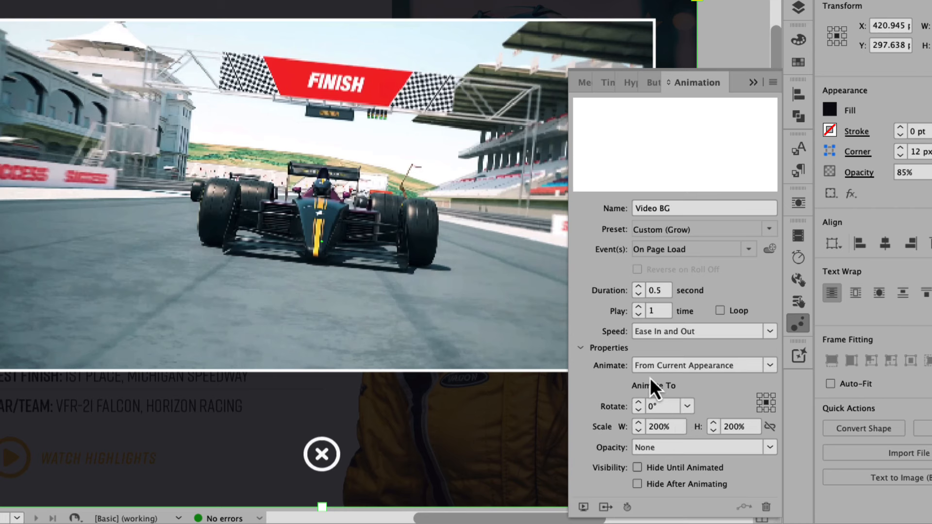
Set the Video BG frame to animate To Current Appearance, with its transform origin at the left-centre point.
left_click(581, 348)
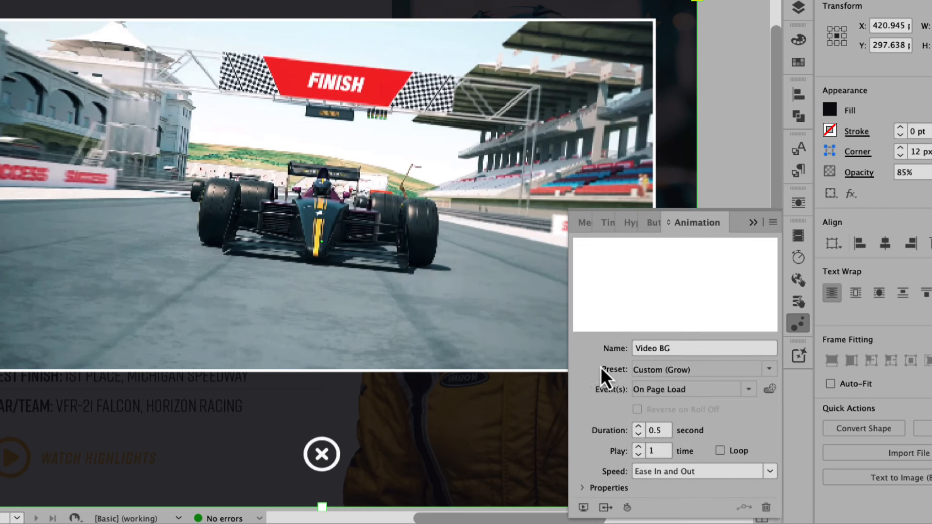
left_click(582, 488)
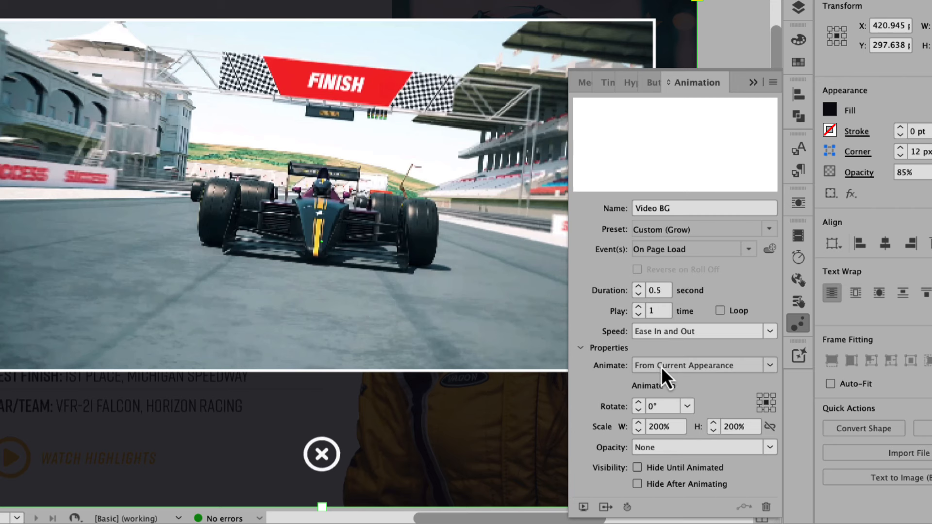
left_click(770, 365)
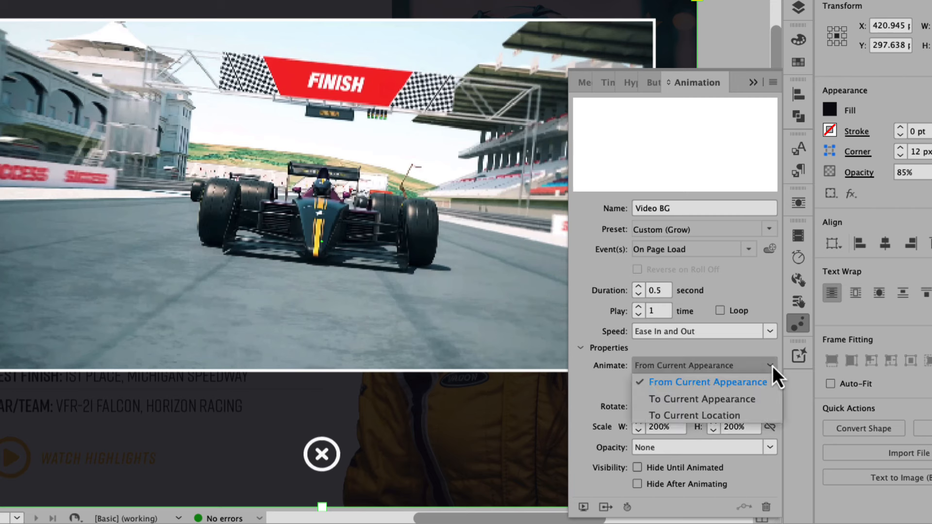
left_click(716, 402)
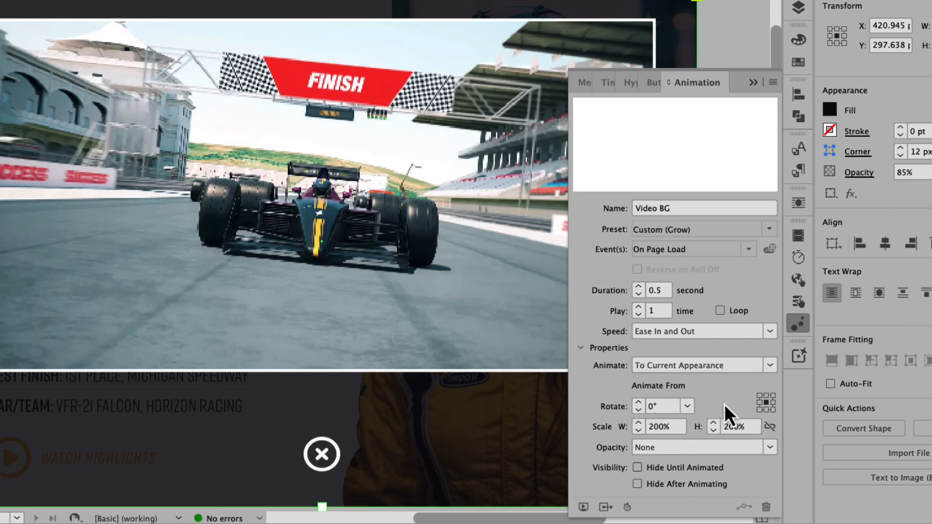
left_click(760, 404)
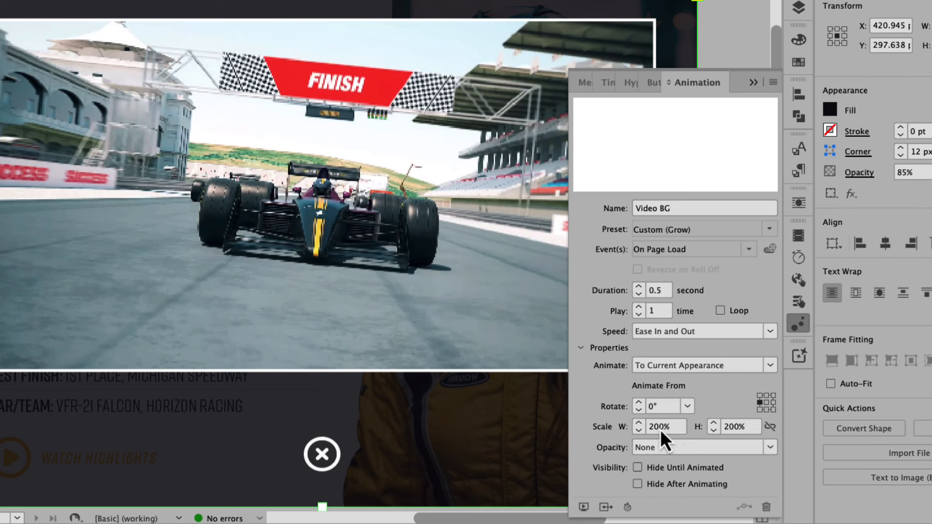
Set the Video BG animation's starting scale to 0% width and 100% height.
left_click_drag(673, 430, 636, 430)
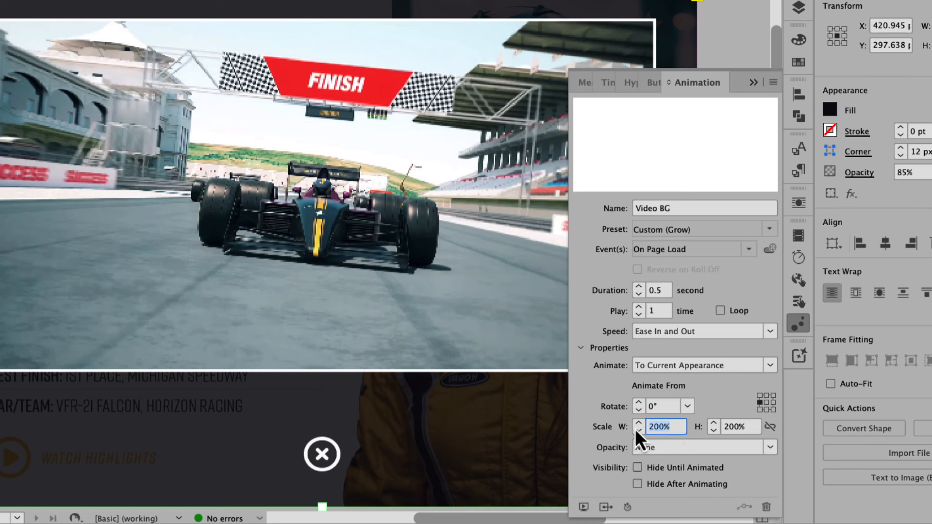
type("0")
key("Tab")
type("100")
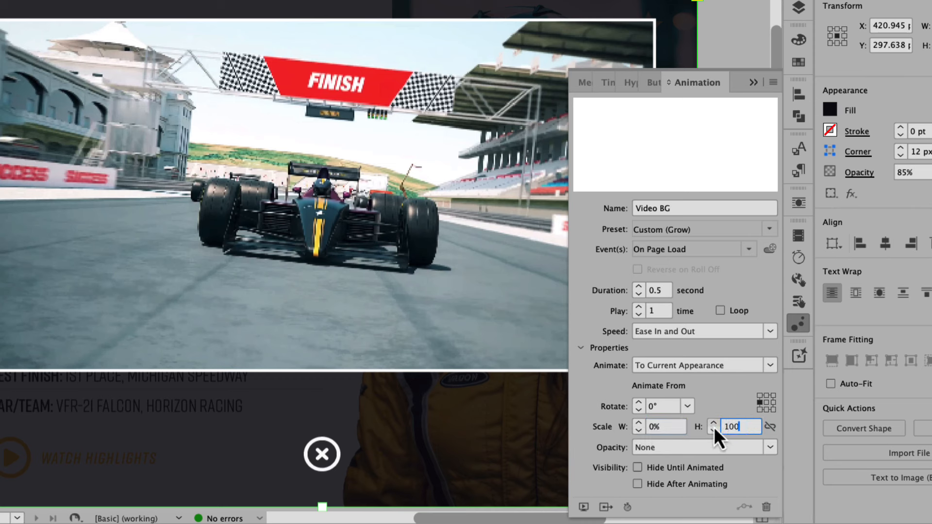
key("Tab")
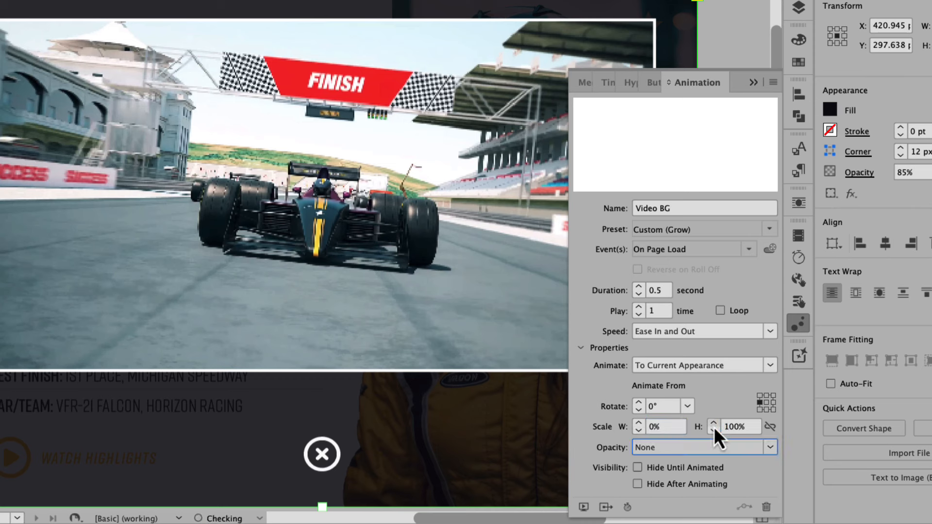
Make the Video BG frame hide until animated and preview the spread's animation.
left_click(639, 468)
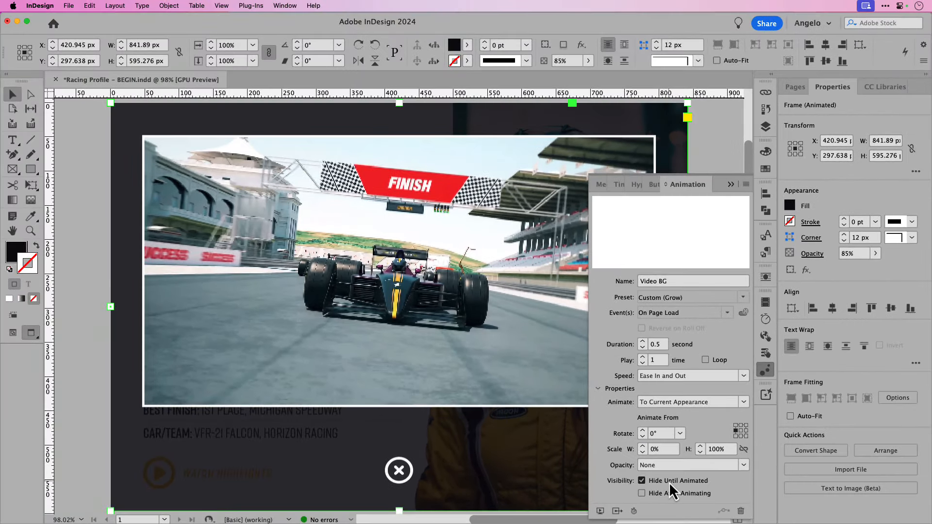
left_click(602, 511)
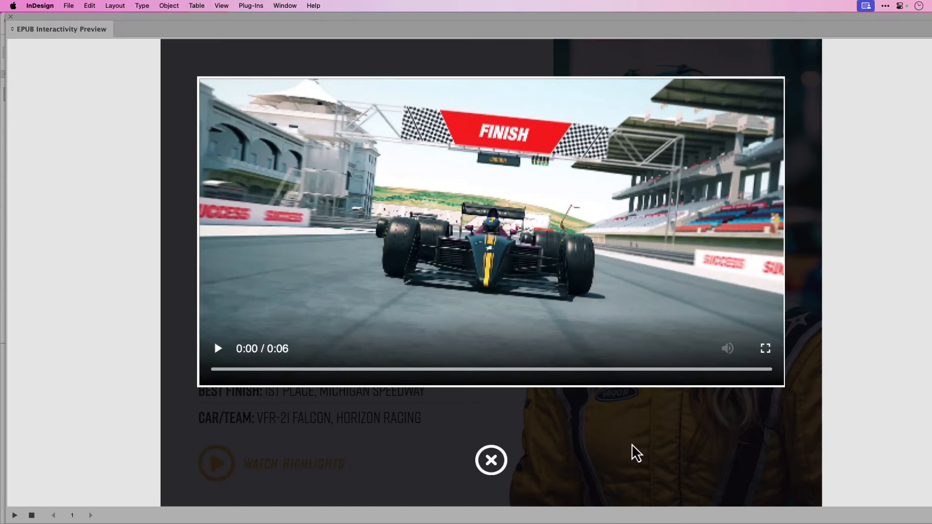
left_click(11, 17)
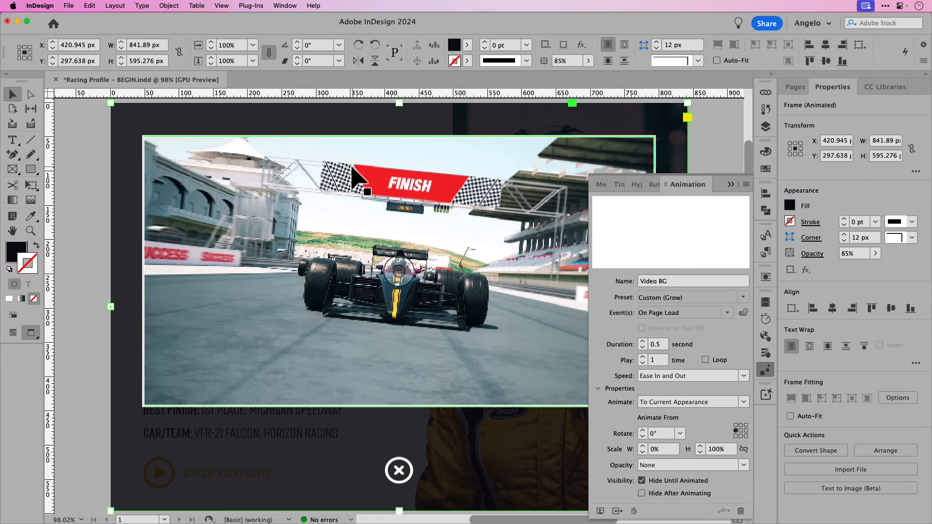
Apply the Fade In animation preset with a 0.5-second duration to the Finish Line.mp4 video frame and preview the spread.
double_click(391, 174)
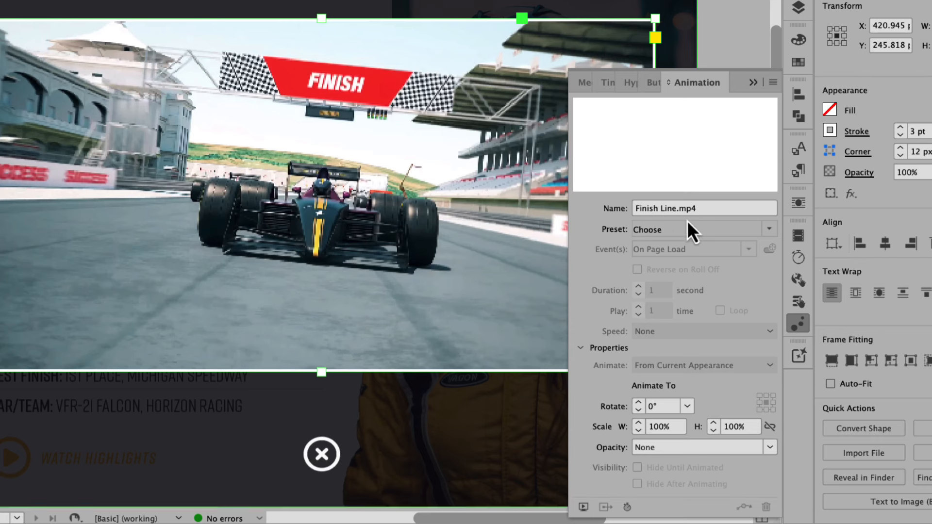
left_click(770, 232)
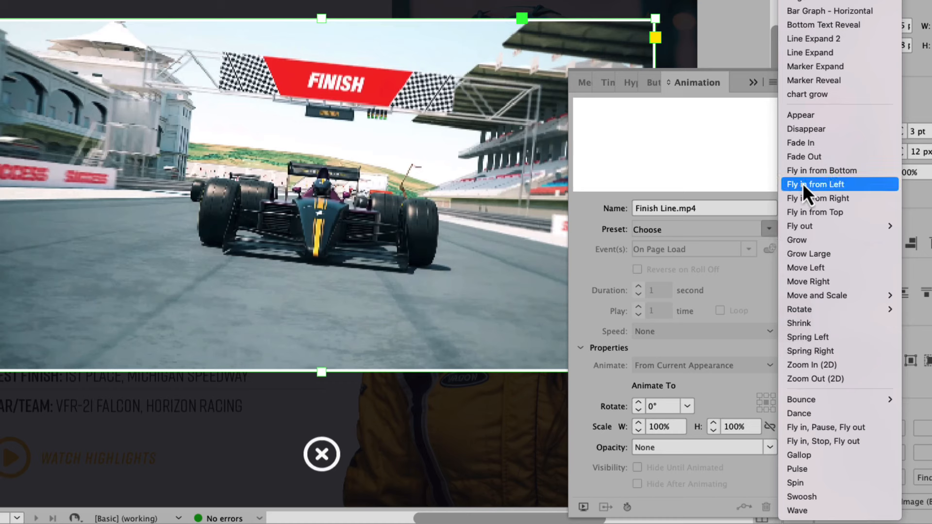
left_click(808, 145)
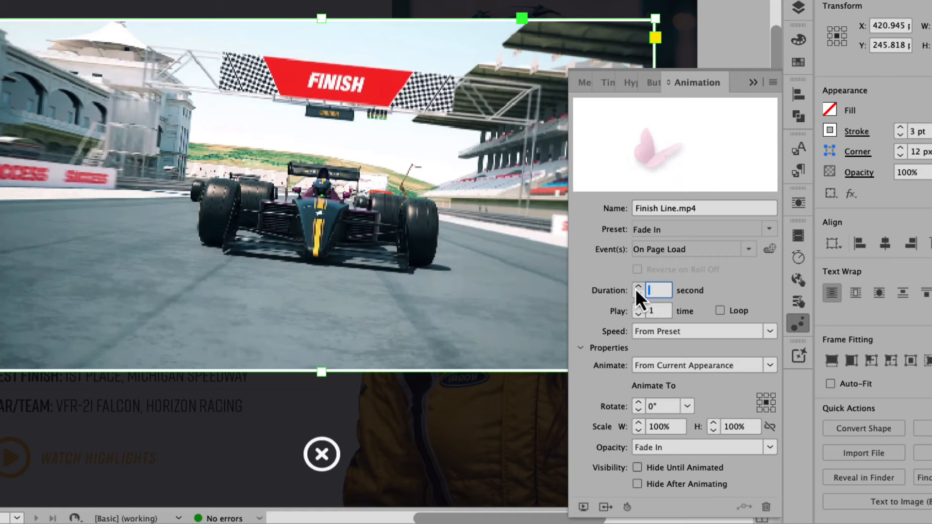
type("0.5")
key("Tab")
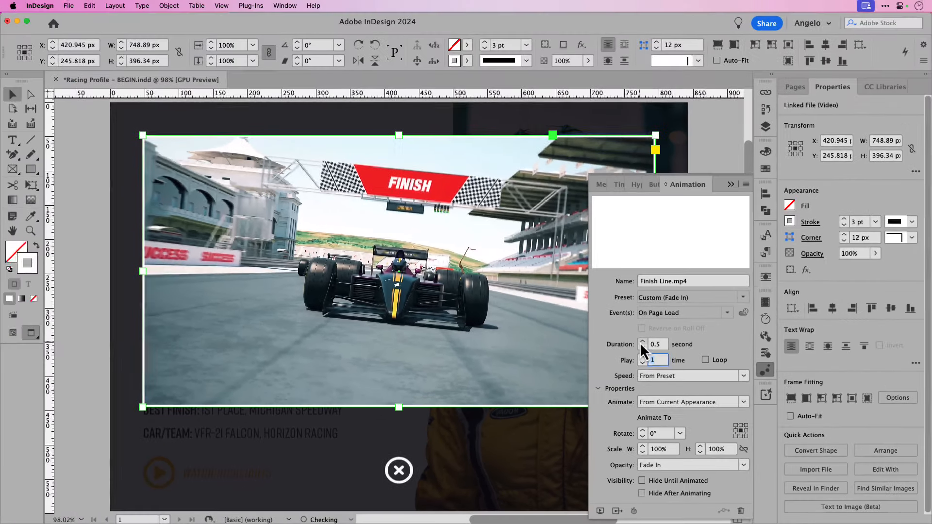
key("Return")
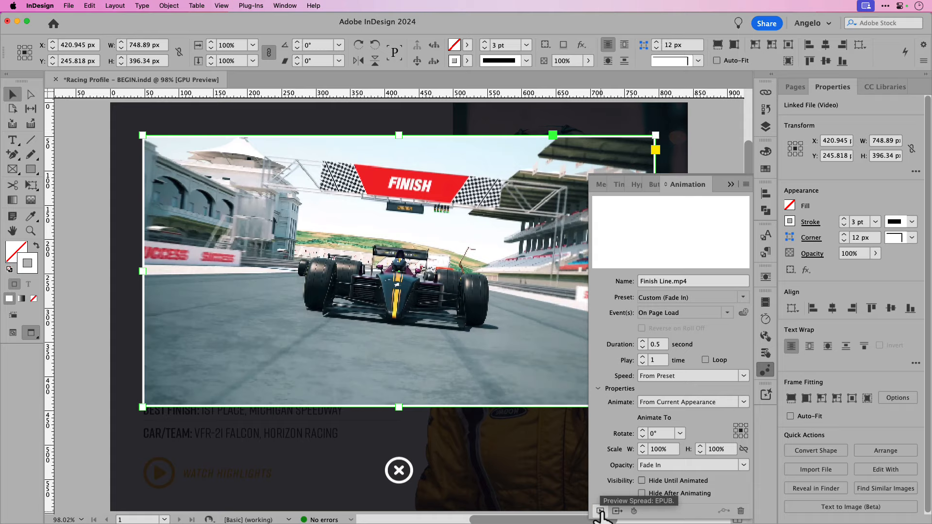
left_click(601, 510)
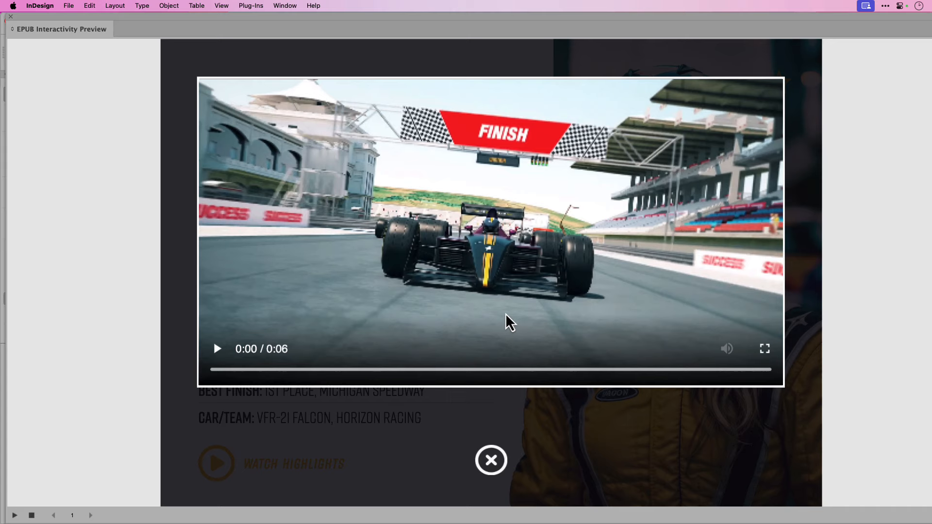
left_click(11, 17)
Hide the Video and Close Button layers.
left_click(731, 185)
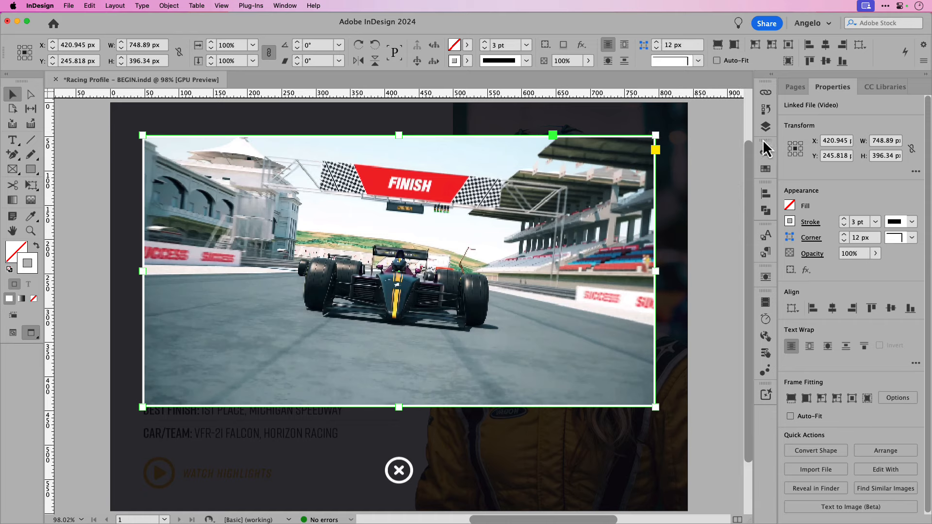
left_click(766, 127)
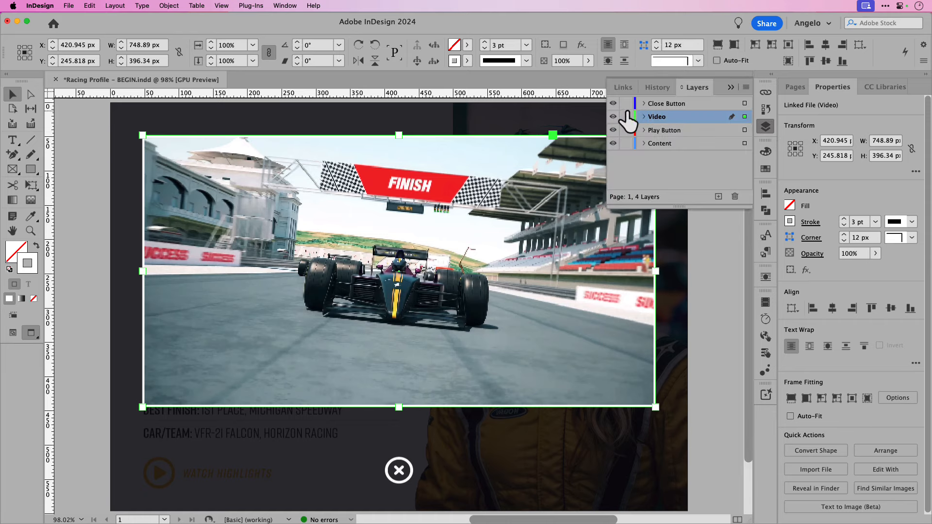
left_click(614, 117)
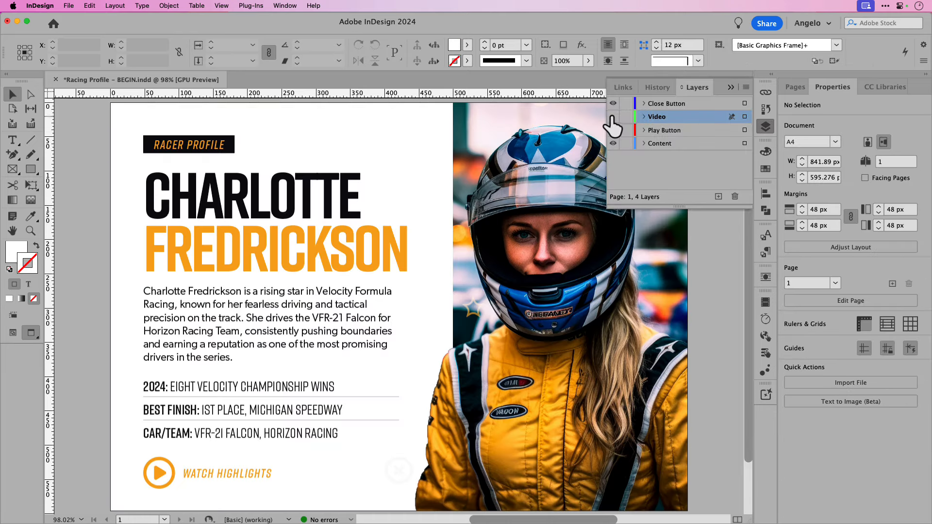
left_click(614, 103)
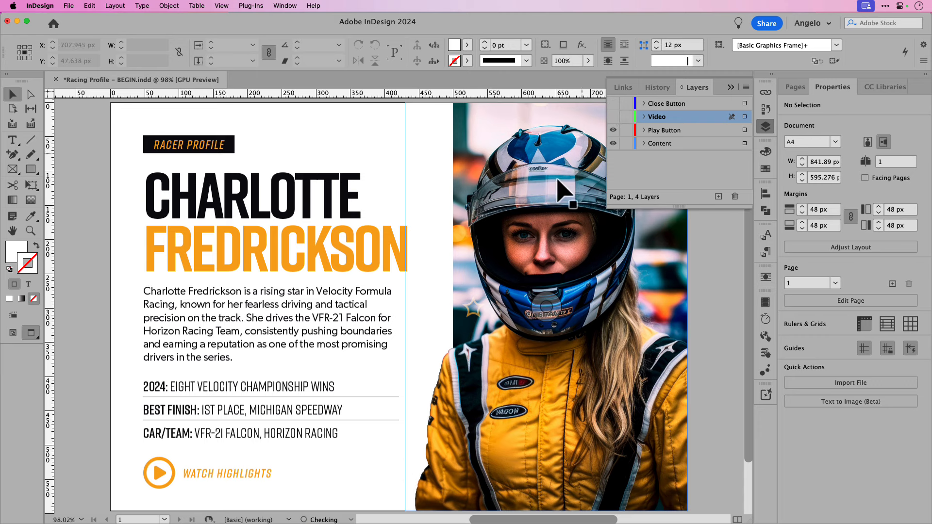
Convert the orange play icon beside WATCH HIGHLIGHTS into an interactive button.
left_click(167, 475)
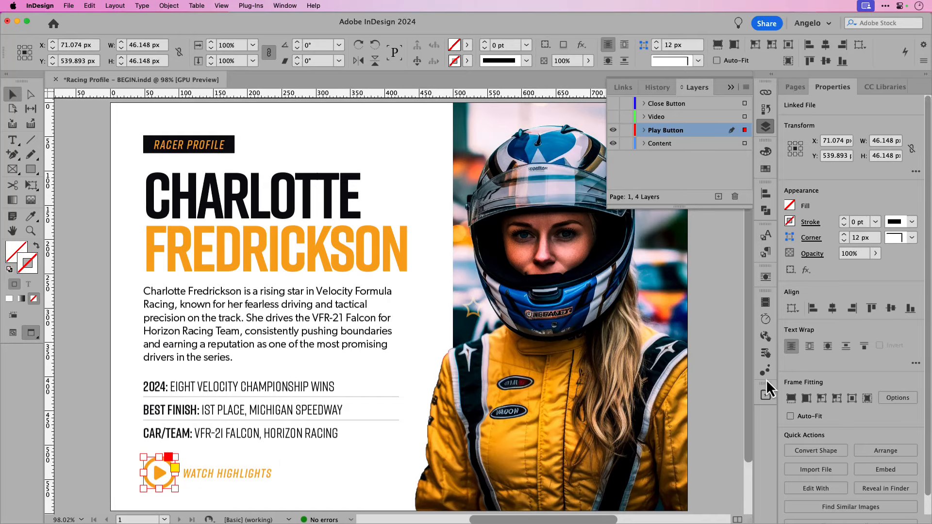
left_click(766, 355)
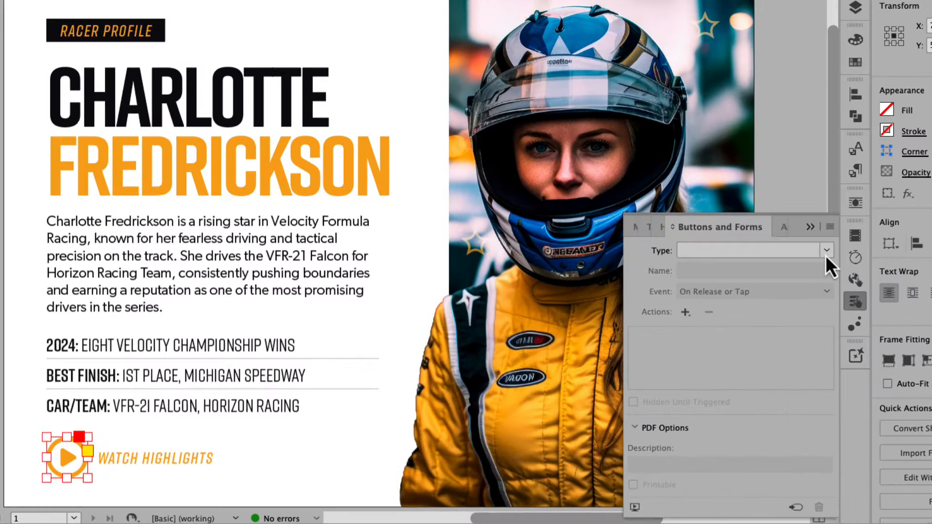
left_click(742, 314)
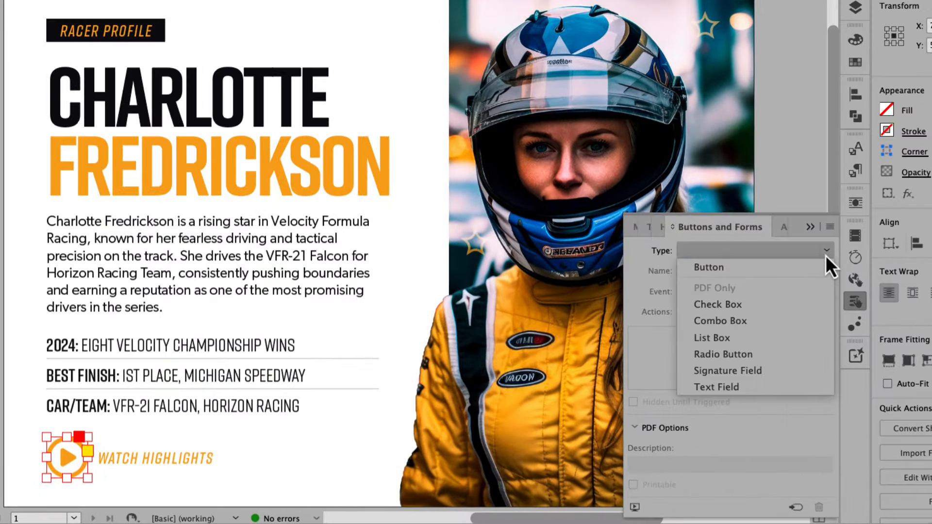
left_click(751, 268)
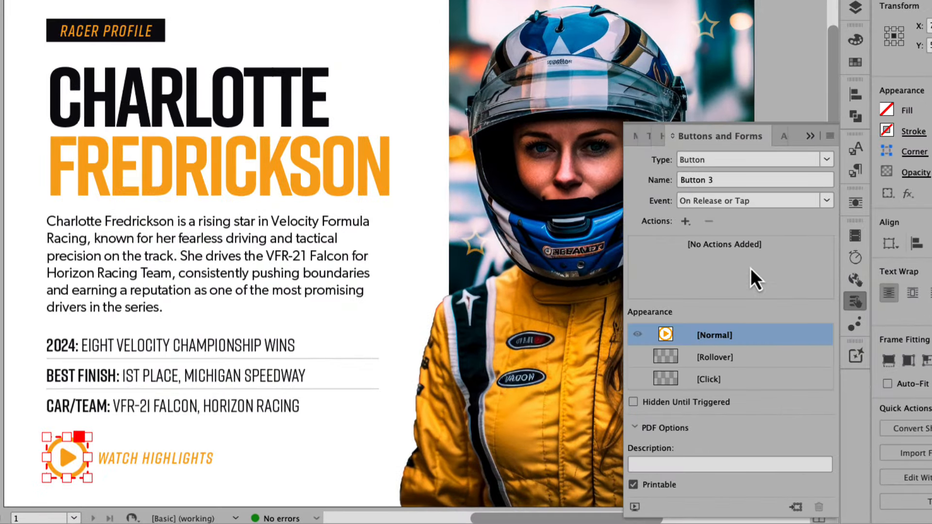
Name the button Play and give it an On Release or Tap animation action that plays Video BG.
left_click_drag(720, 179, 654, 179)
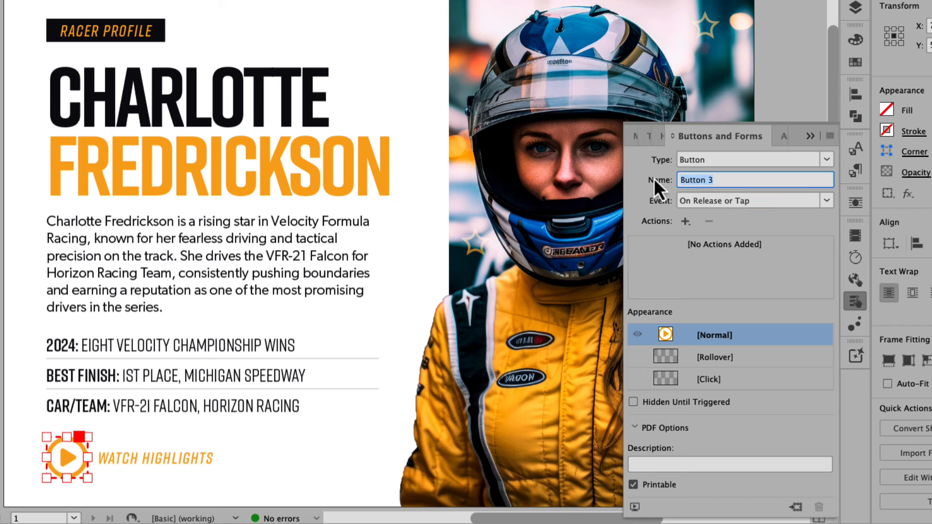
type("Play")
key("Return")
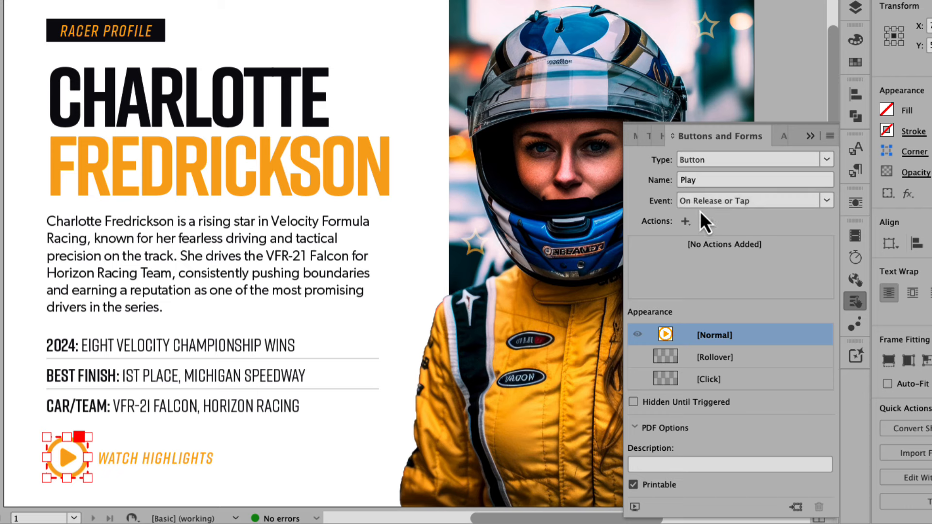
left_click(685, 221)
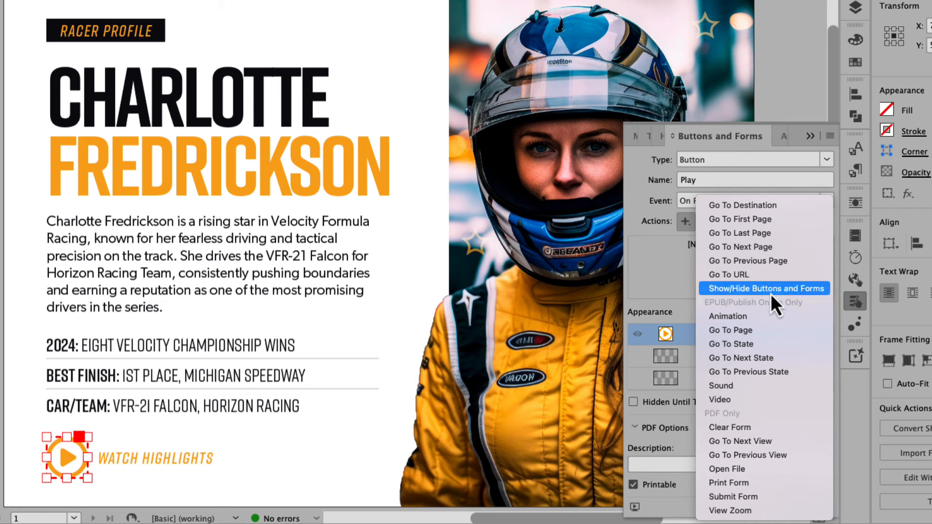
left_click(767, 316)
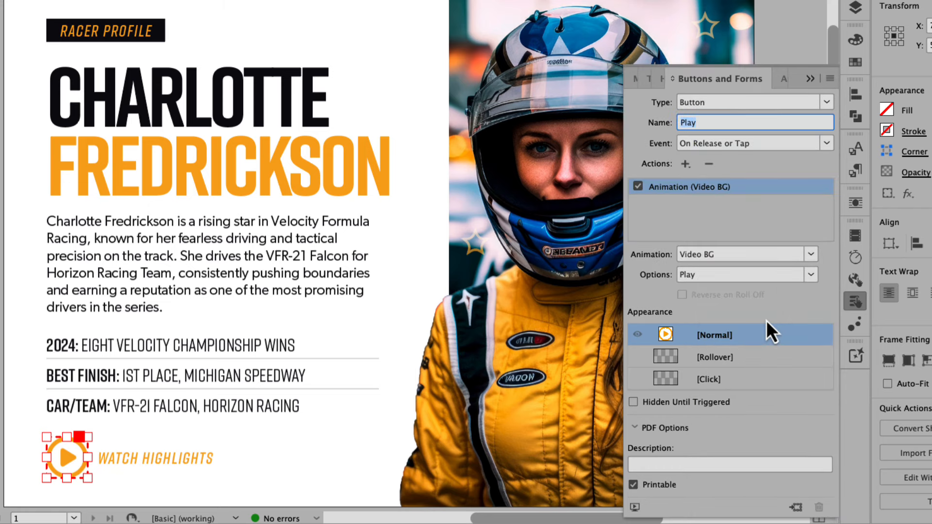
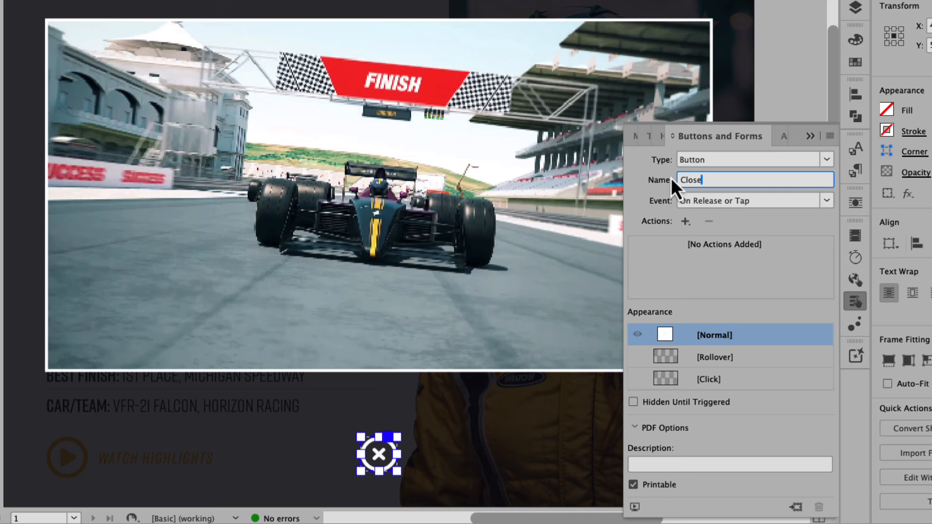
Name the close icon's button Close and add an animation action for Video BG set to Reverse.
key("Return")
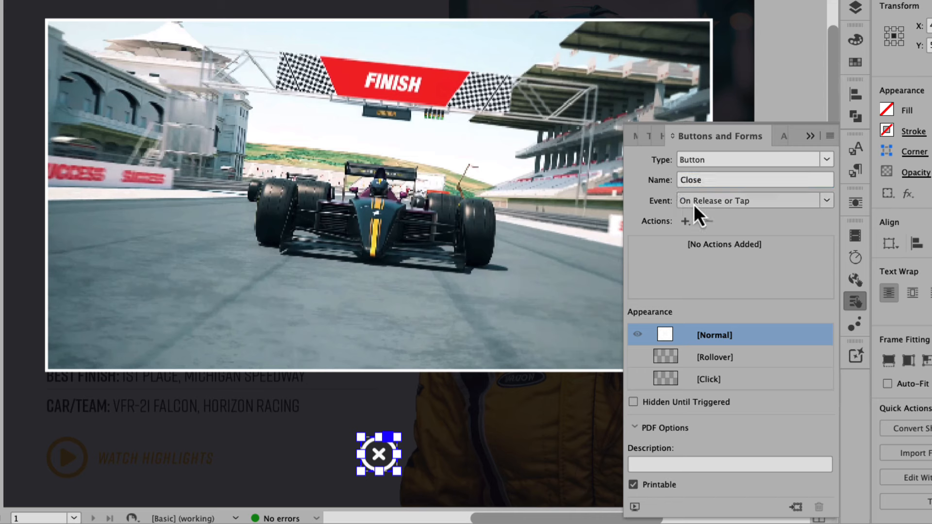
left_click(686, 221)
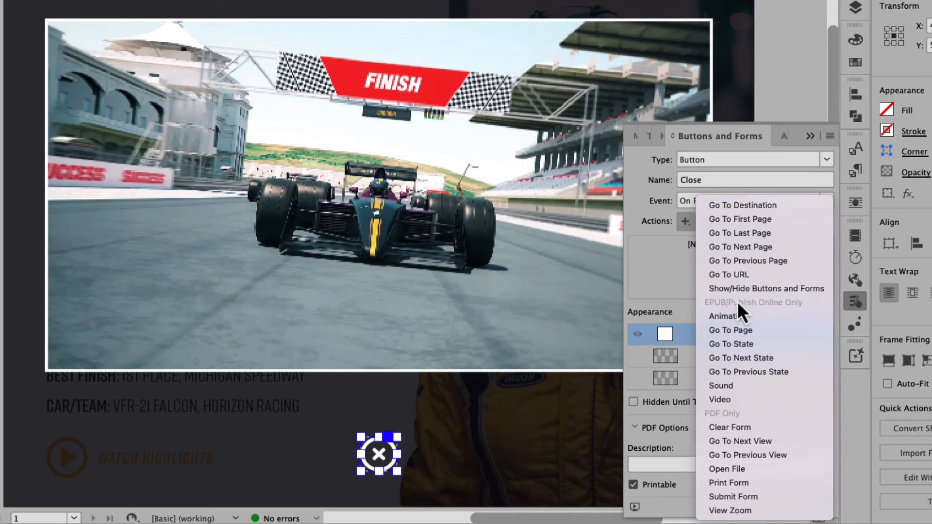
left_click(750, 316)
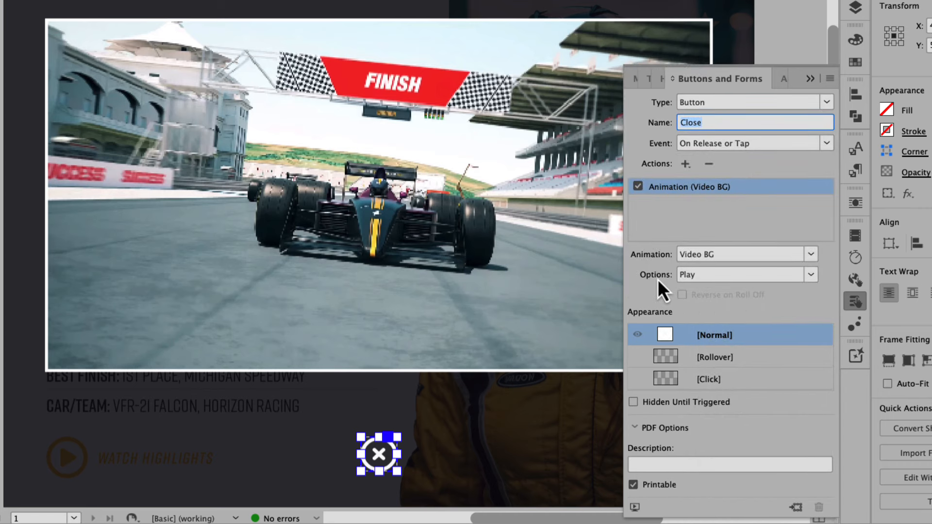
left_click(692, 279)
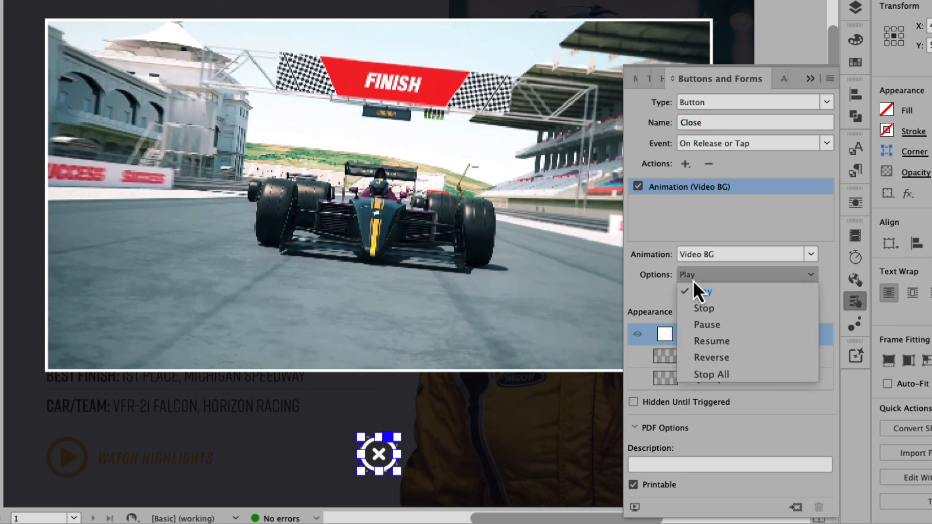
left_click(713, 357)
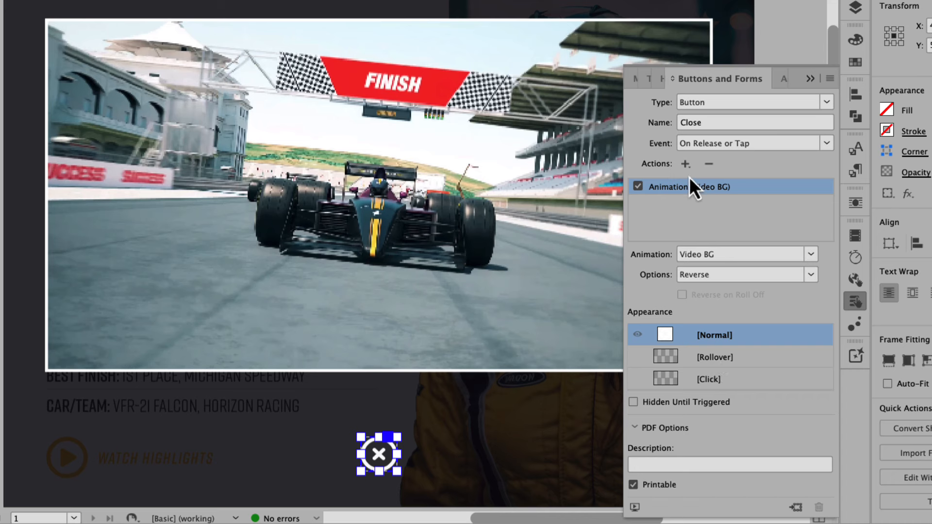
Add a second animation action to the Close button, targeting Finish Line.mp4 with the Reverse option.
left_click(685, 165)
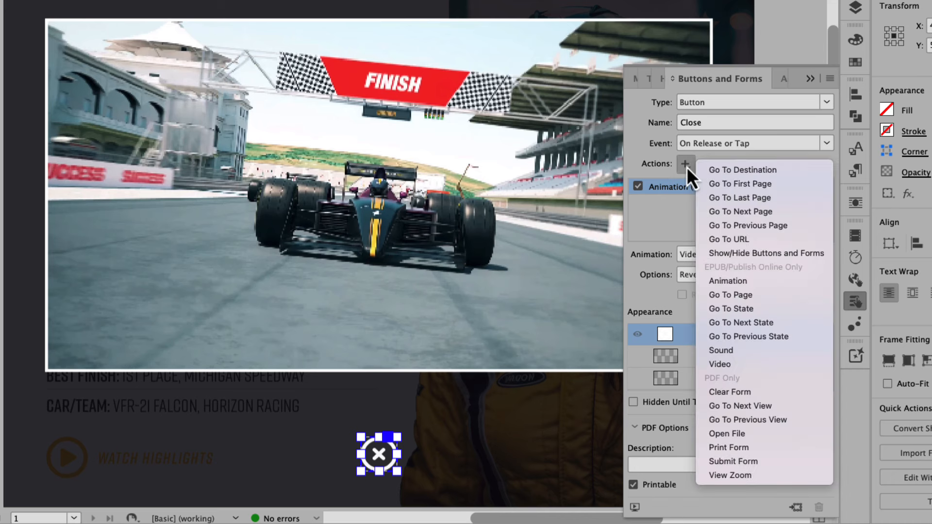
left_click(738, 282)
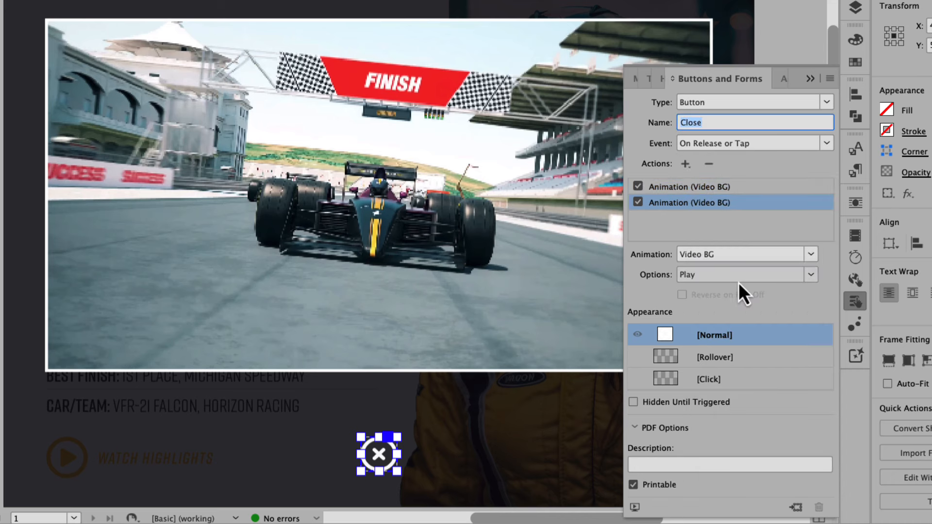
left_click(727, 255)
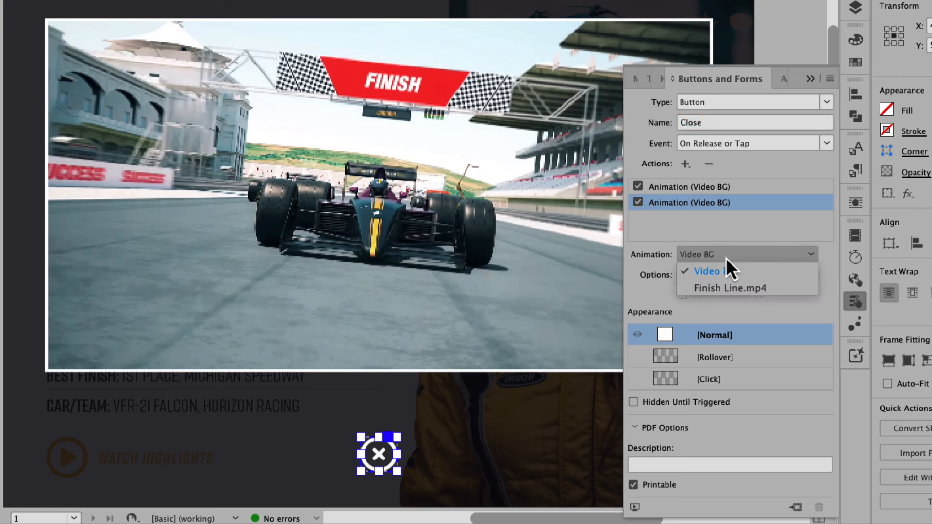
left_click(732, 288)
left_click(703, 279)
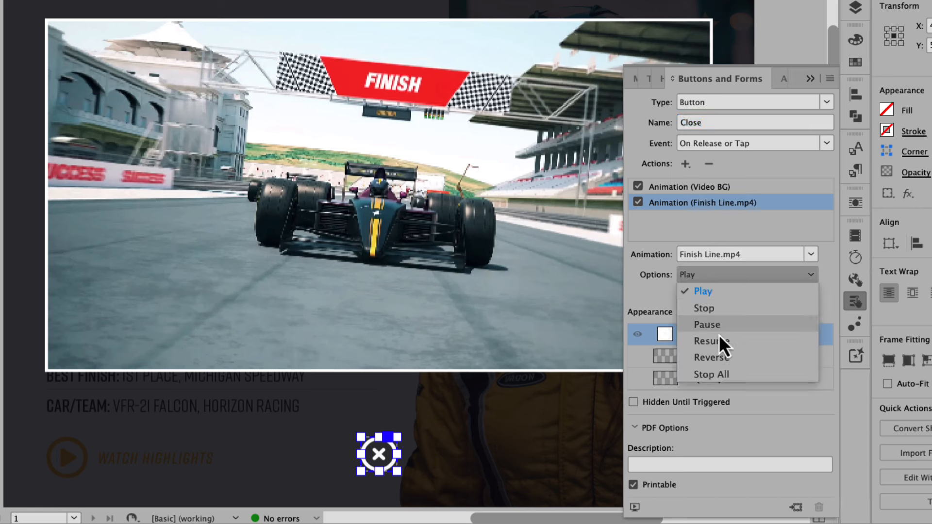
left_click(719, 360)
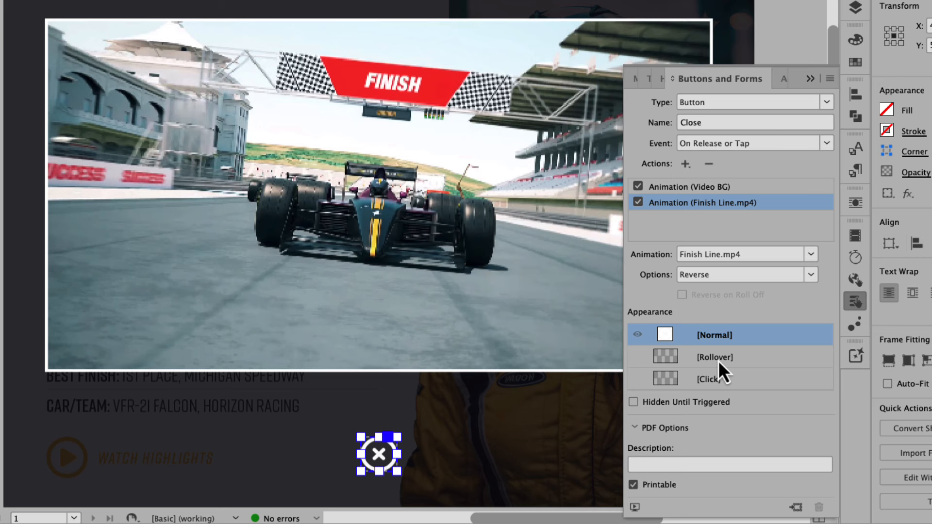
Add a video action to the Close button that stops Finish Line.mp4.
left_click(686, 165)
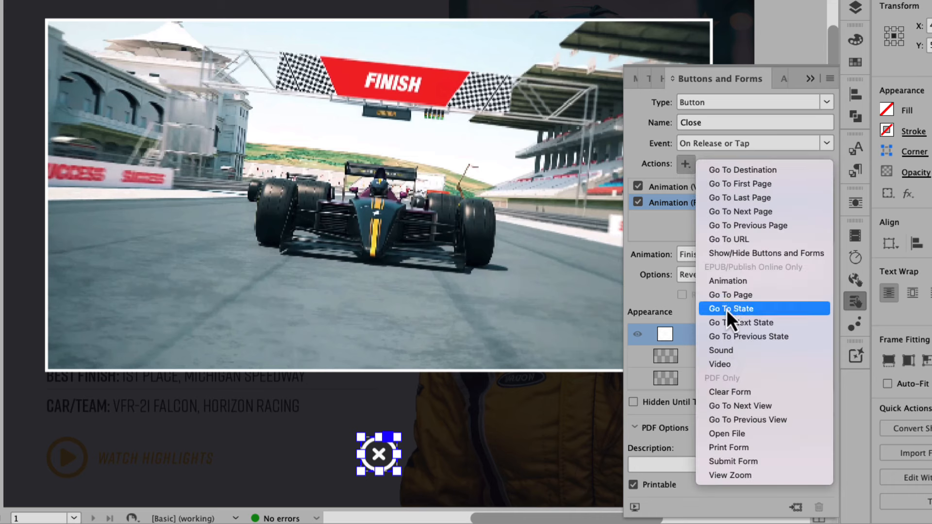
left_click(733, 365)
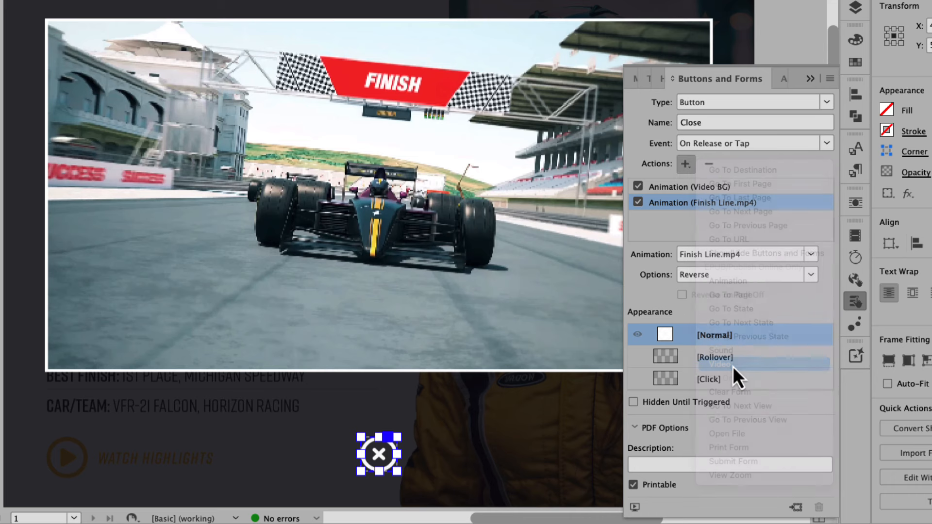
left_click(710, 276)
left_click(709, 313)
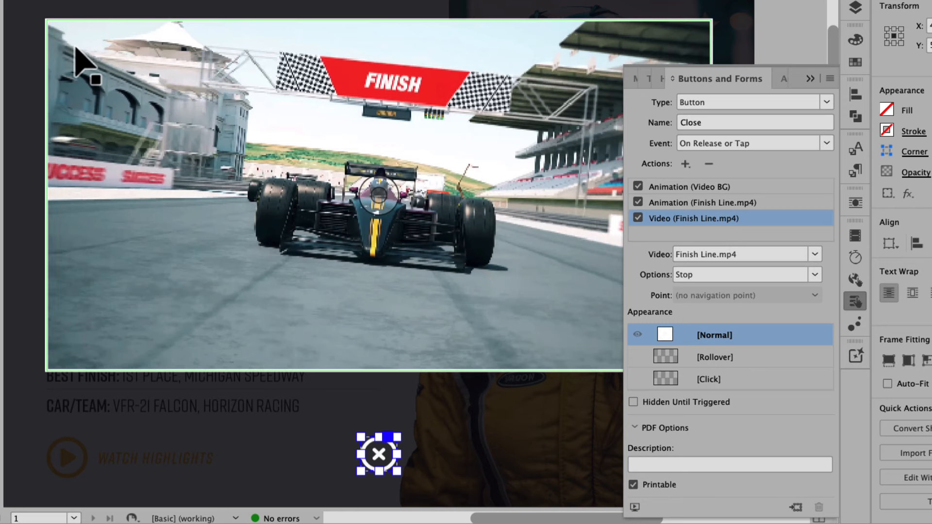
Remove the On Page Load event from the dark Video BG rectangle's animation.
left_click(22, 41)
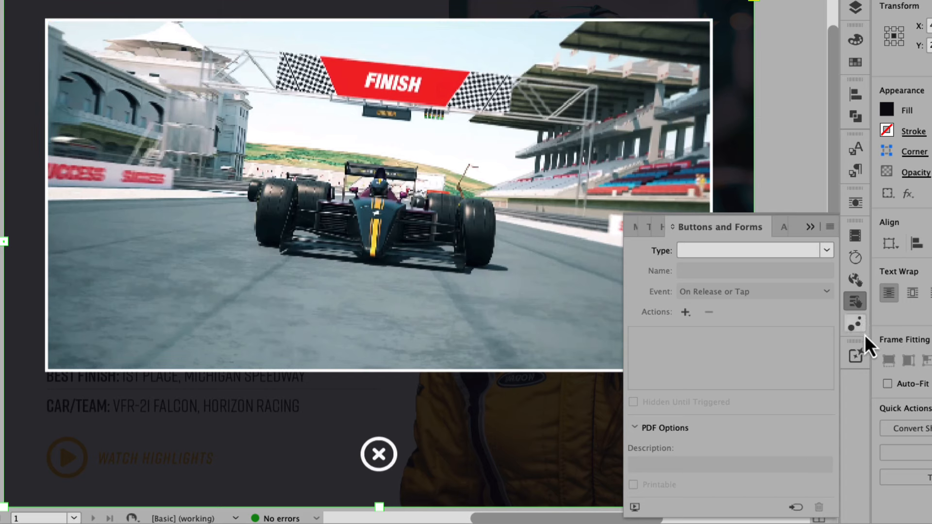
left_click(855, 324)
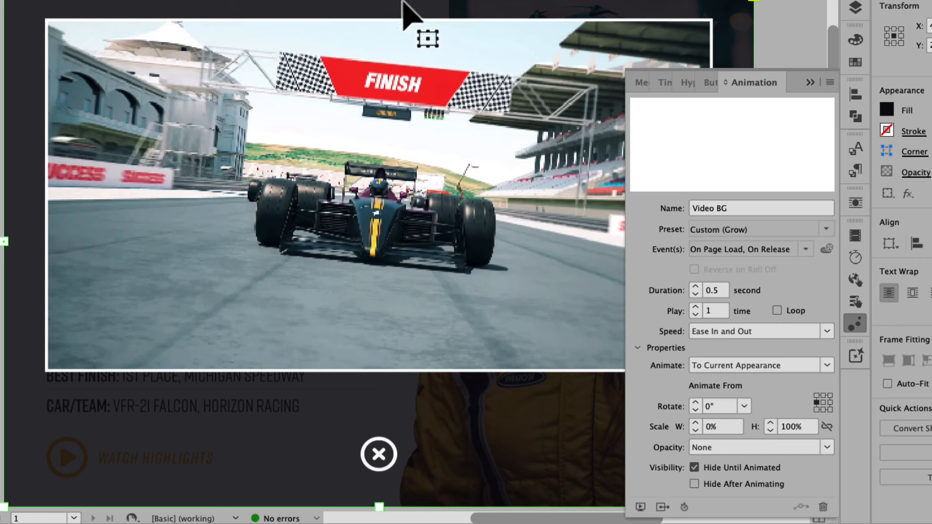
left_click(805, 249)
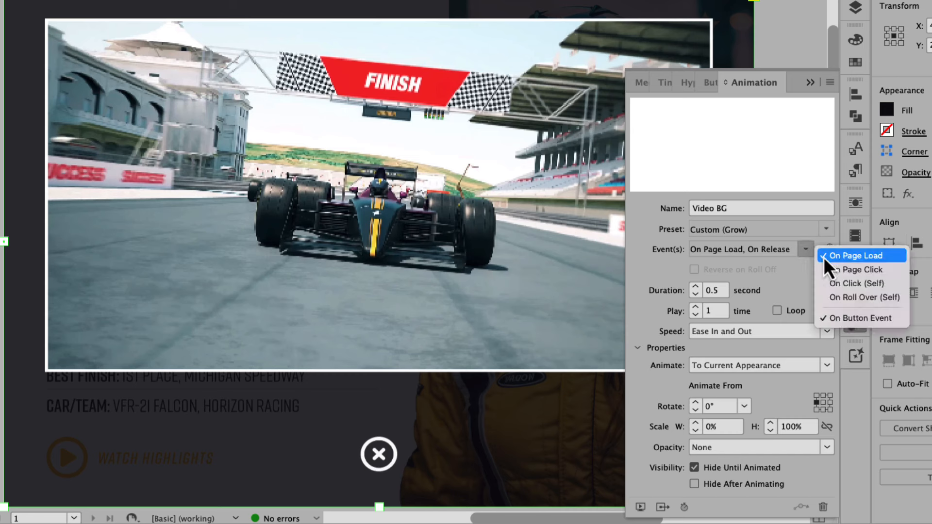
left_click(872, 259)
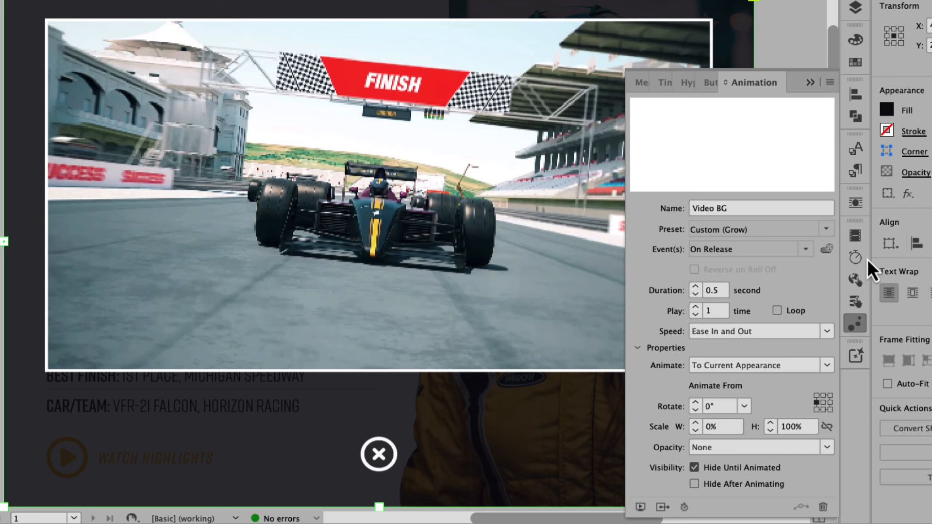
Remove the On Page Load event from the Finish Line.mp4 animation and enable Hide Until Animated.
left_click(402, 79)
left_click(410, 88)
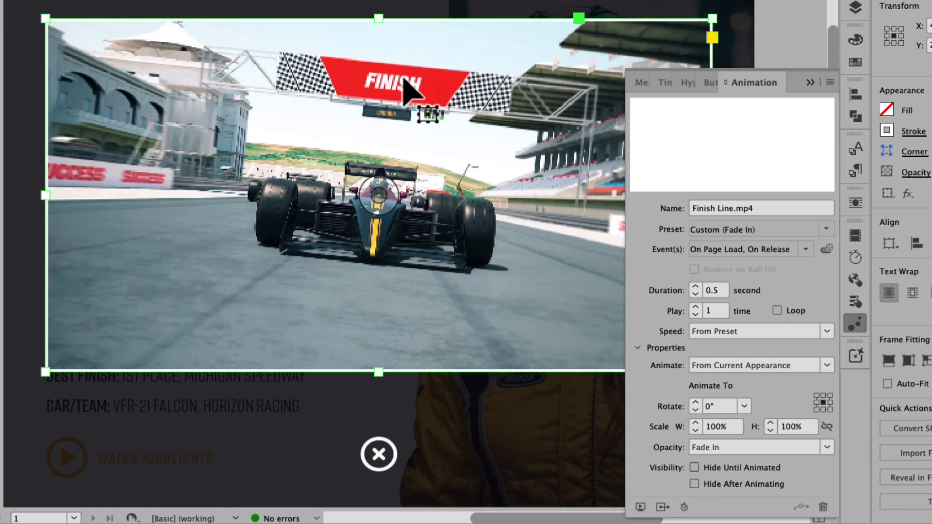
left_click(805, 249)
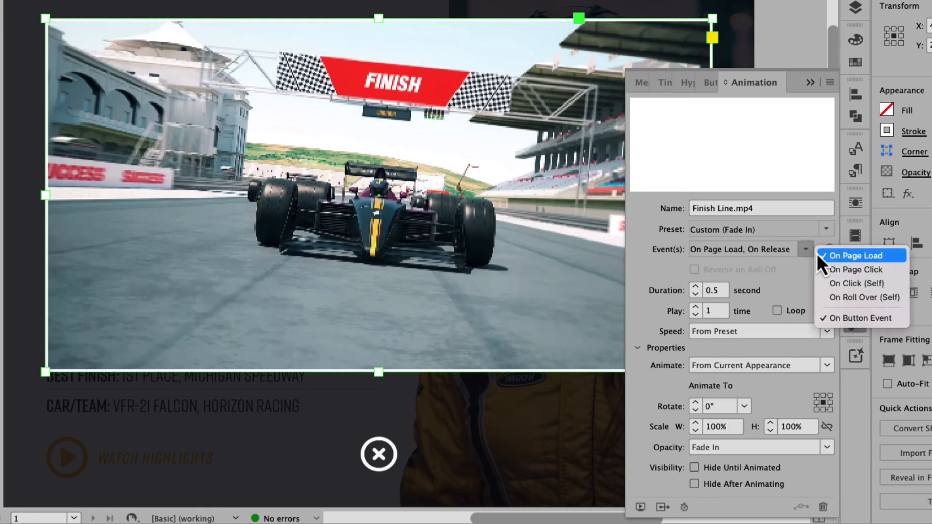
left_click(843, 258)
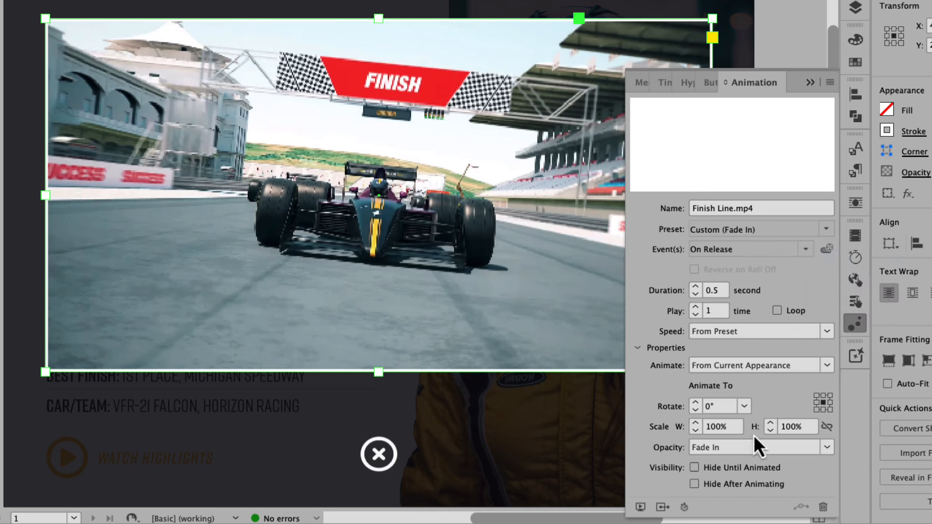
left_click(695, 469)
Hide the Video layer to expose the profile page beneath it.
left_click(350, 11)
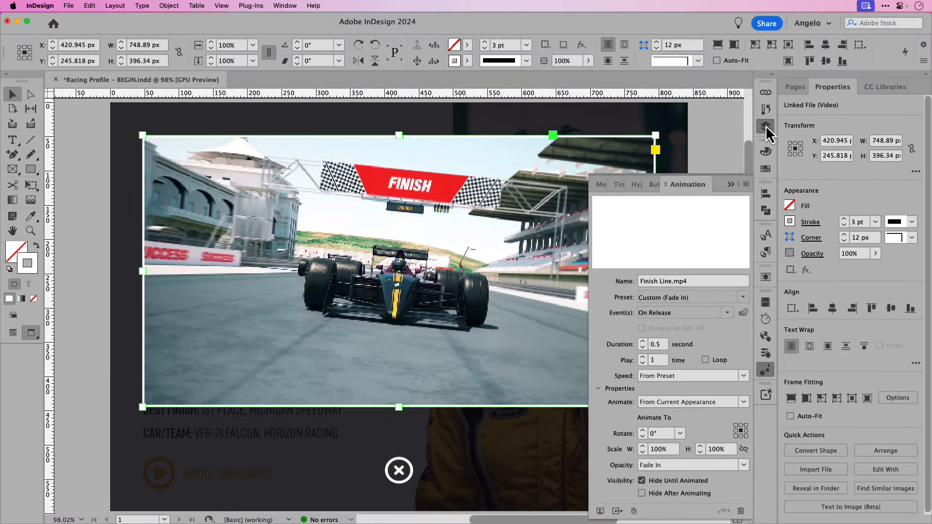
left_click(855, 6)
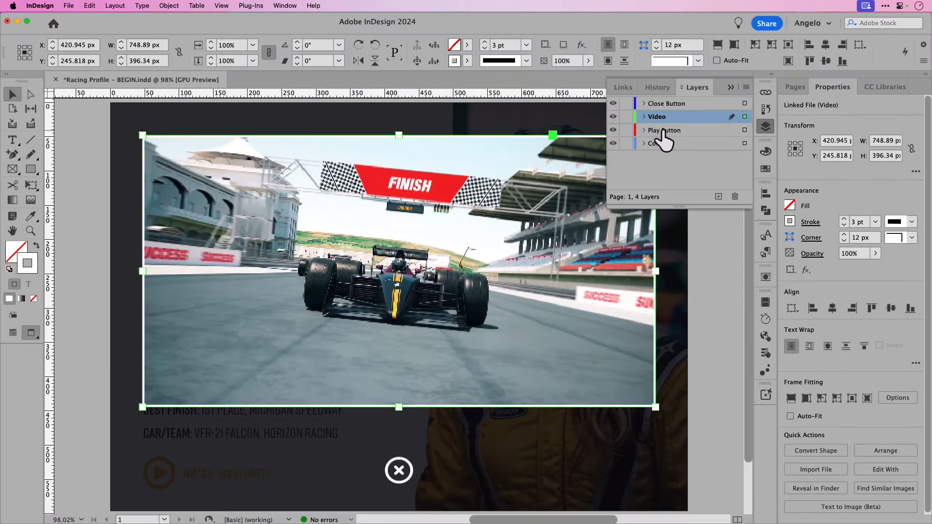
left_click(613, 116)
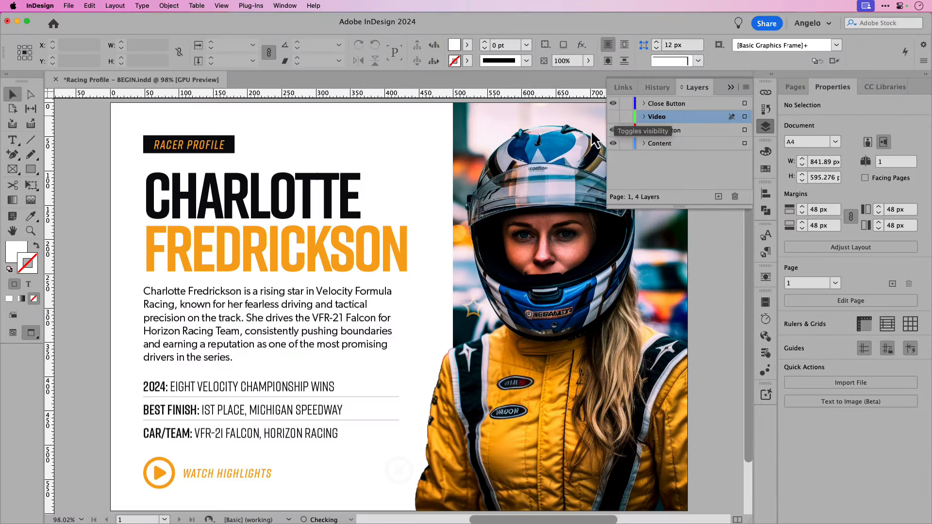
Add a Show/Hide Buttons and Forms action to the orange Play button that makes the Close button visible.
left_click(167, 481)
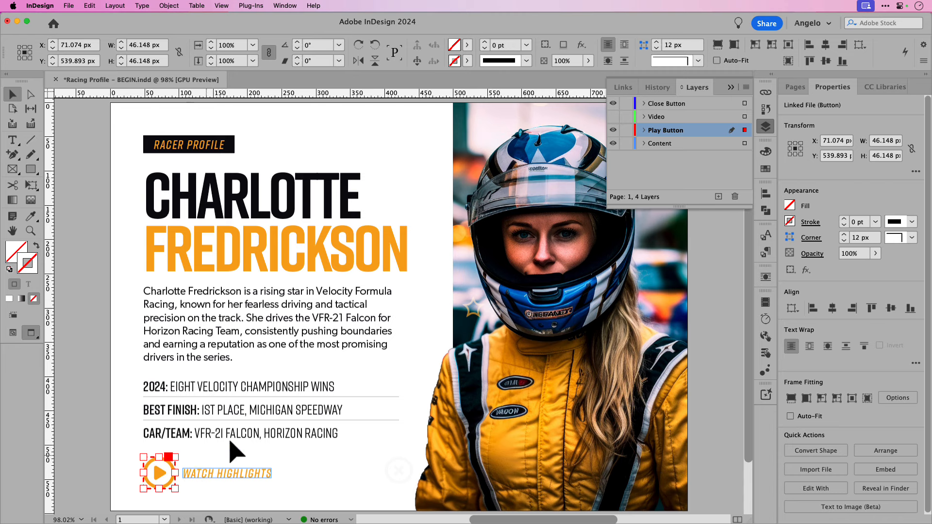
left_click(769, 354)
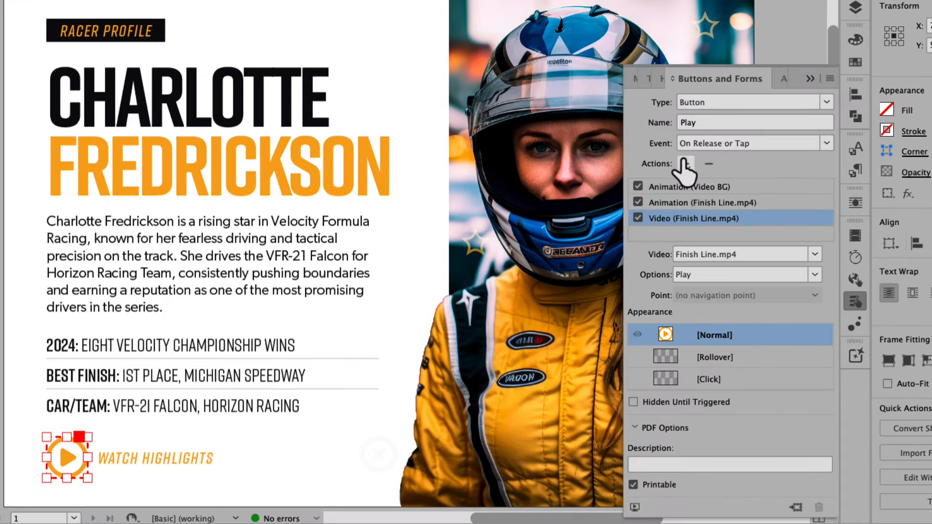
left_click(685, 164)
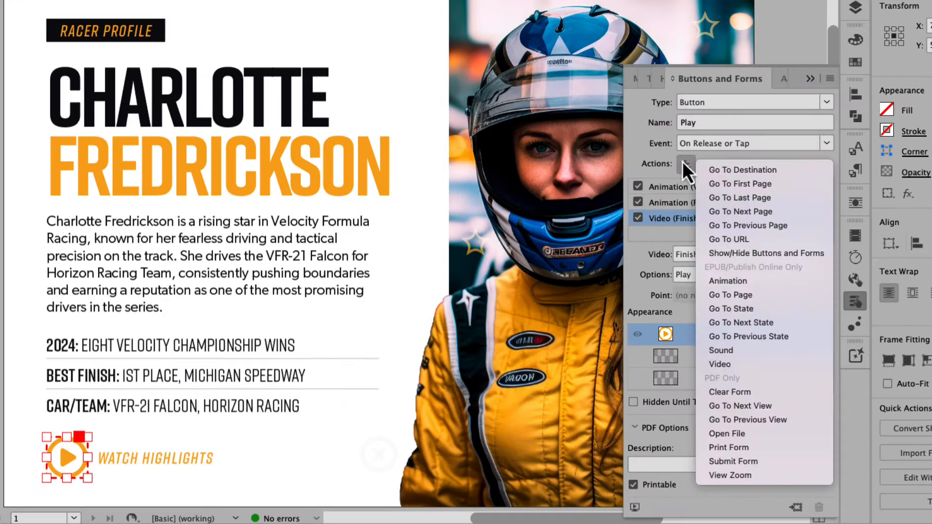
left_click(775, 256)
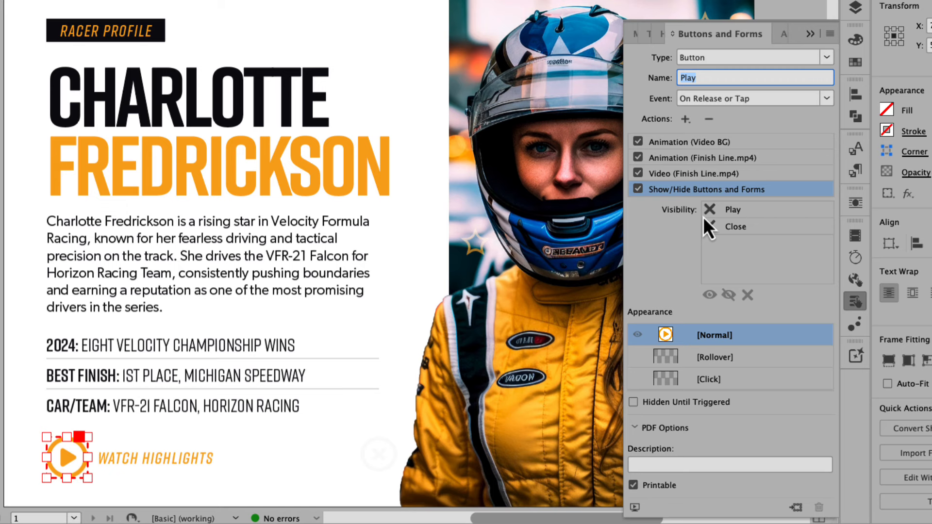
left_click(713, 231)
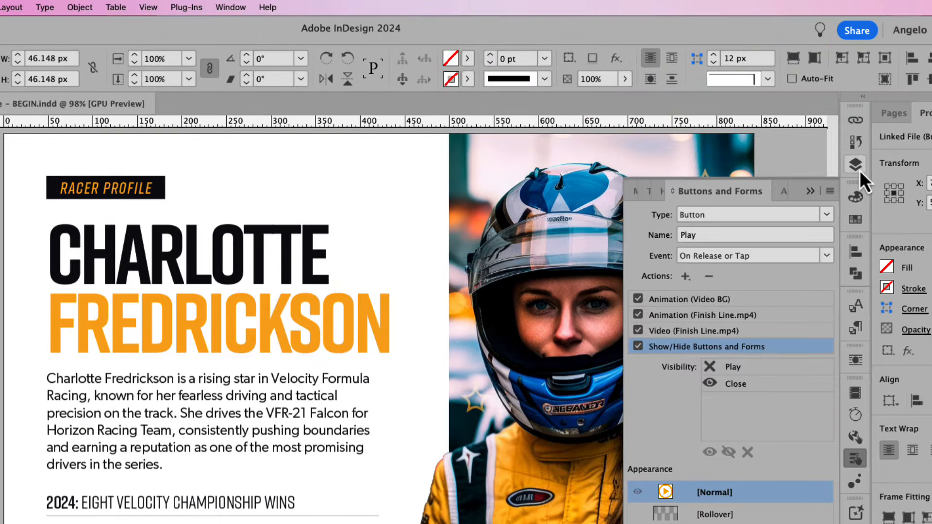
Show the Video layer and add a Show/Hide Buttons and Forms action to the Close button that hides Close.
left_click(855, 7)
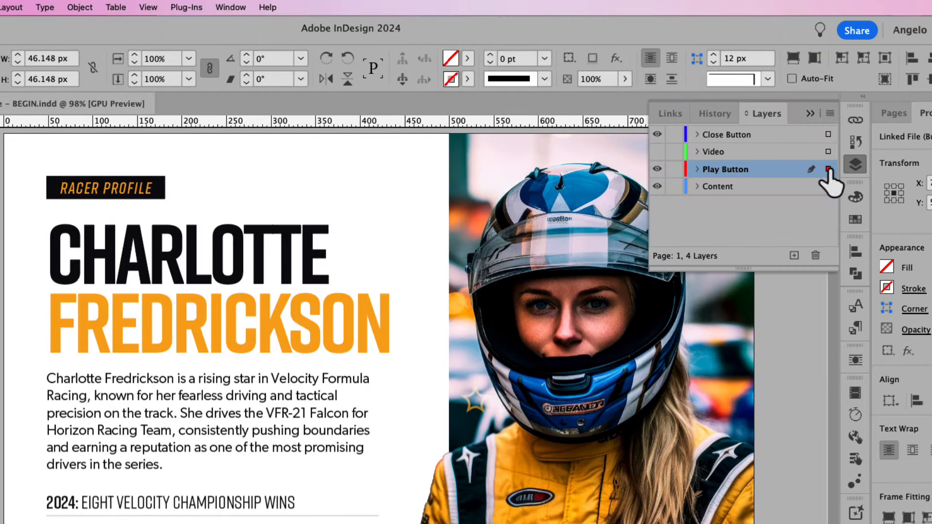
left_click(656, 152)
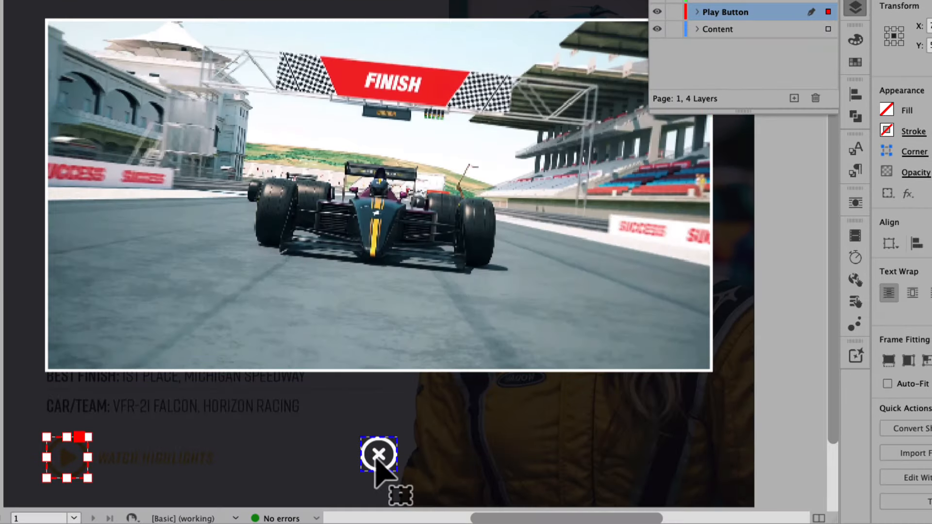
left_click(384, 461)
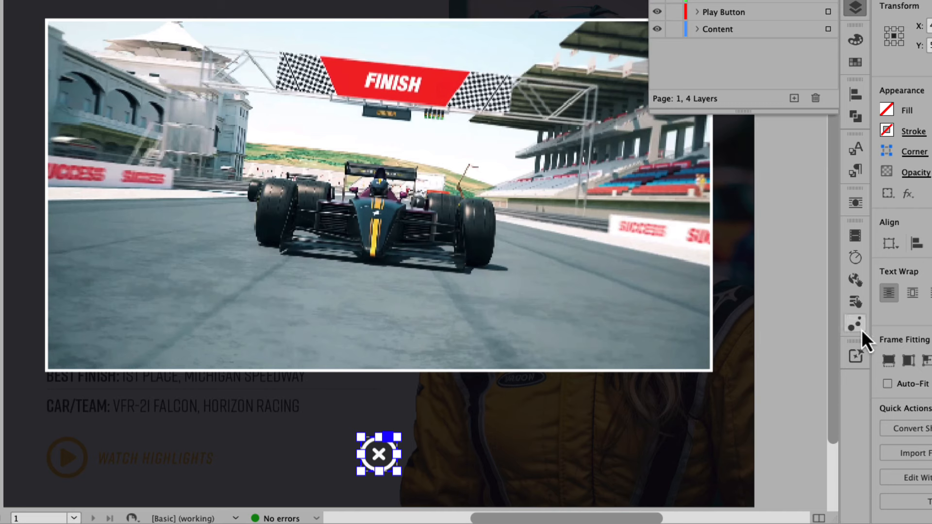
left_click(855, 302)
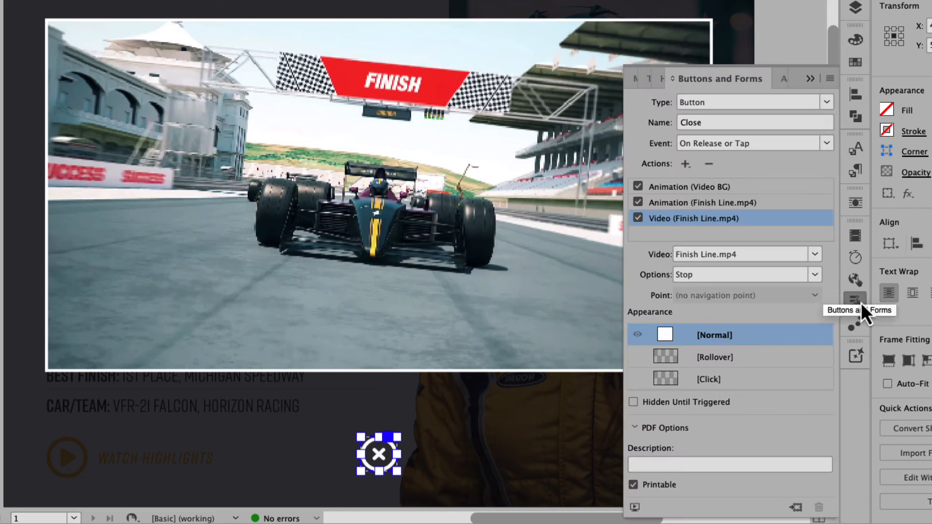
left_click(685, 164)
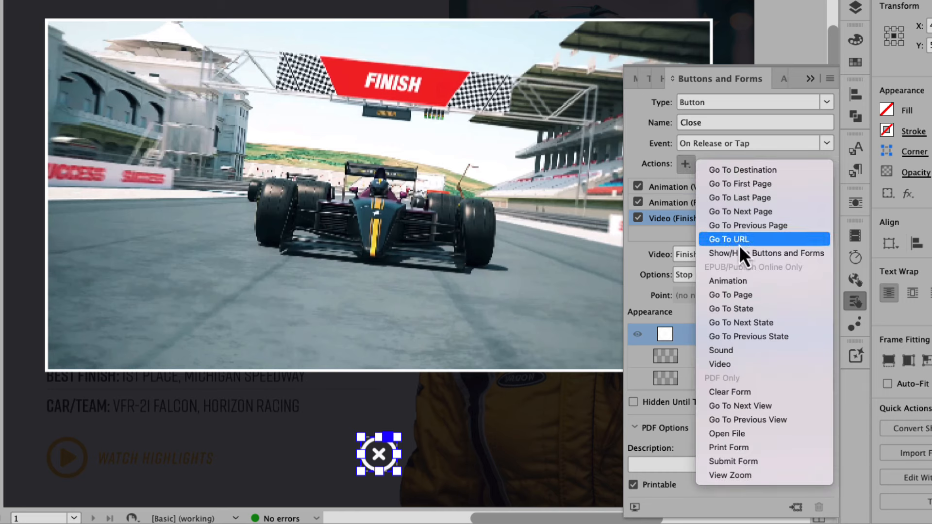
left_click(754, 256)
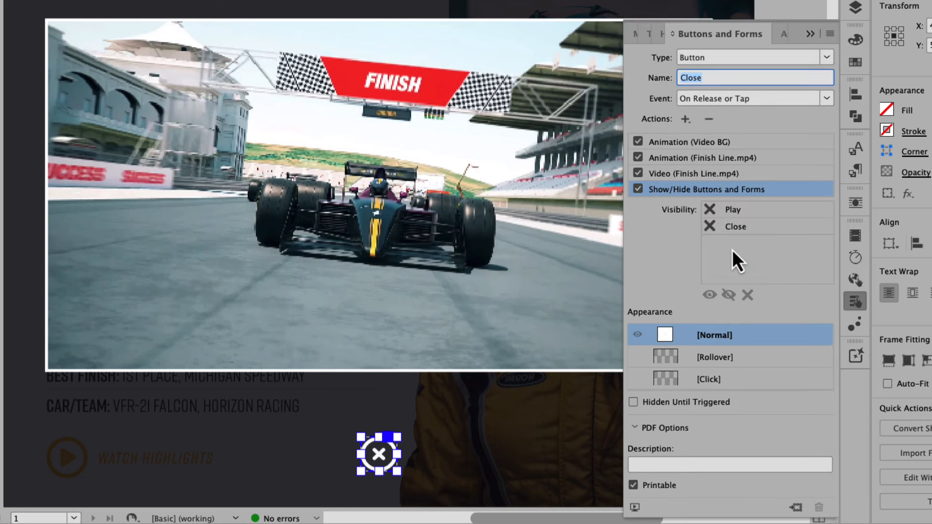
left_click(713, 231)
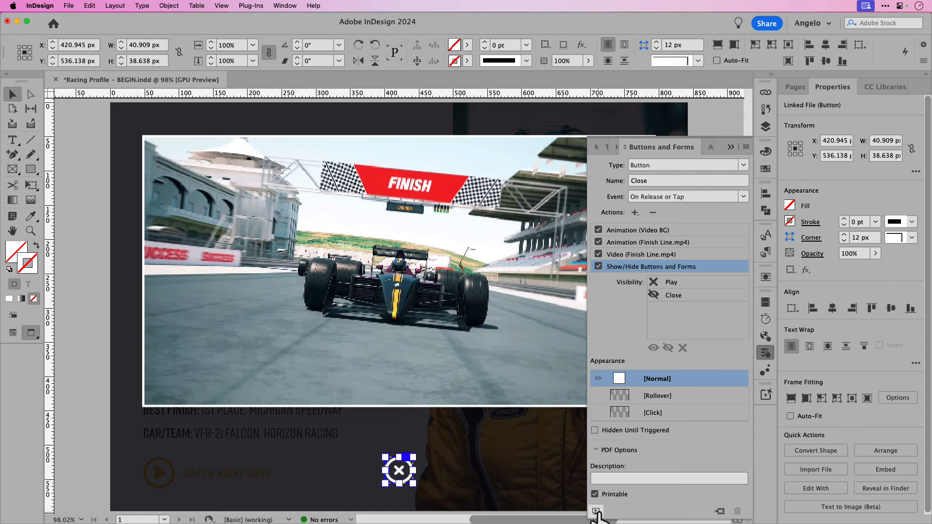
Preview the page's interactivity, test the Play and Close buttons, and return to the layout.
left_click(596, 511)
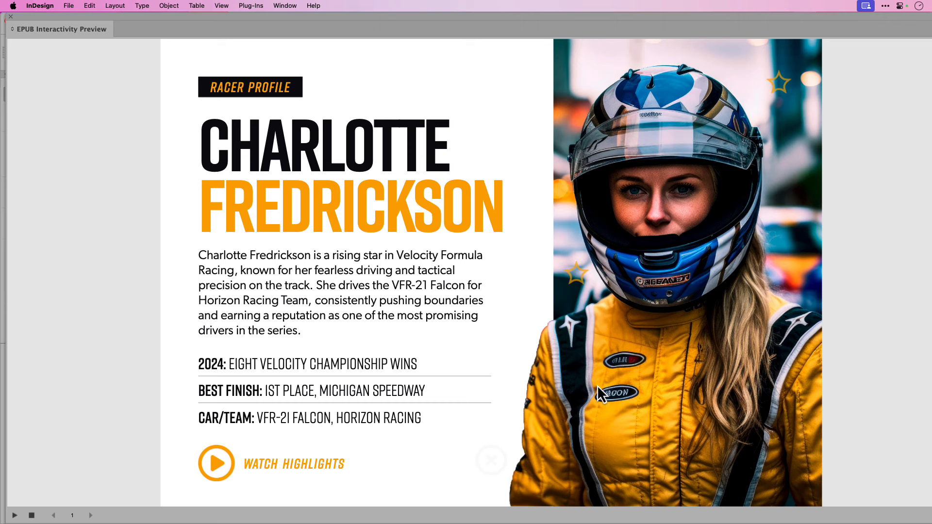
left_click(216, 477)
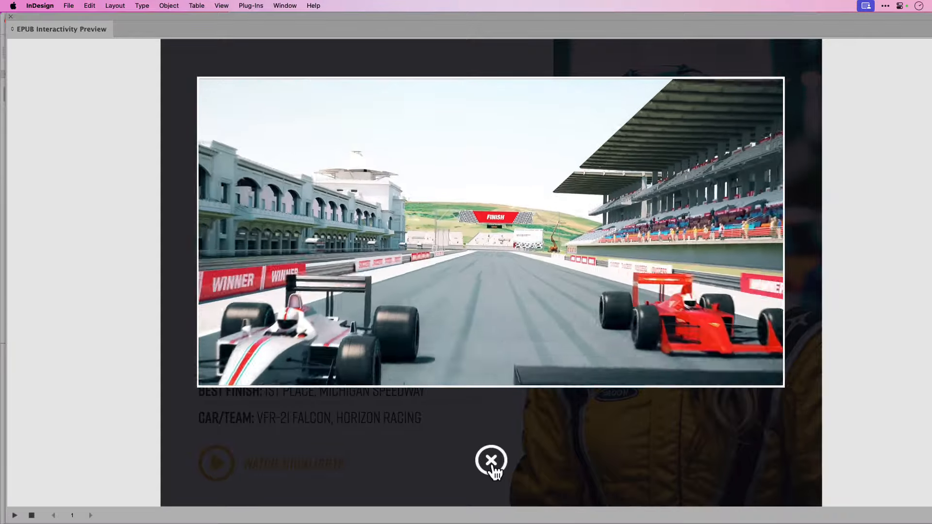
left_click(492, 462)
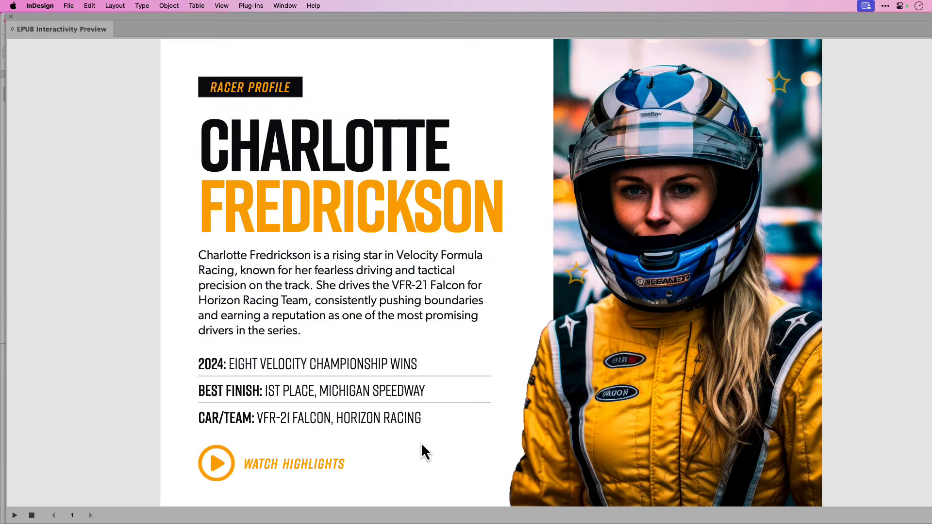
left_click(11, 17)
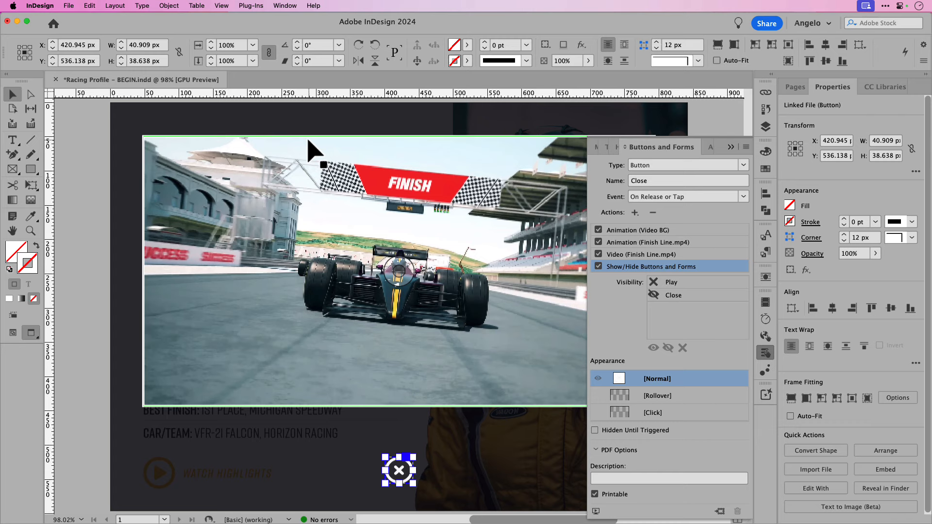
left_click(730, 147)
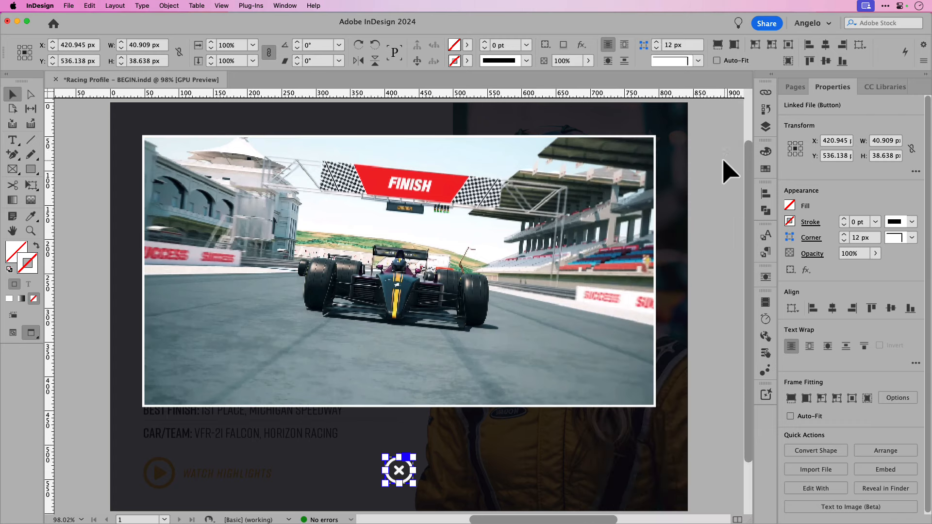
Deselect the Close button and hide the Video layer to expose the Play button on the profile page.
left_click(723, 160)
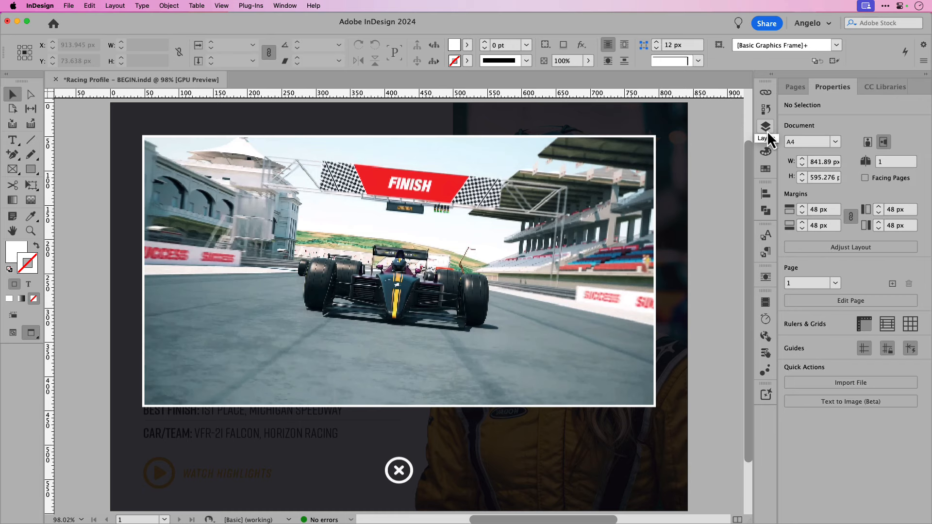
left_click(767, 128)
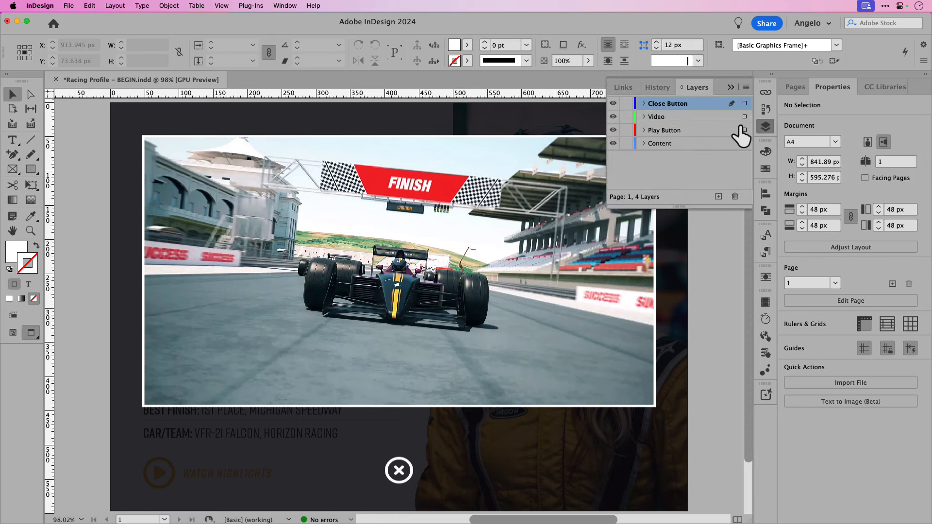
left_click(613, 117)
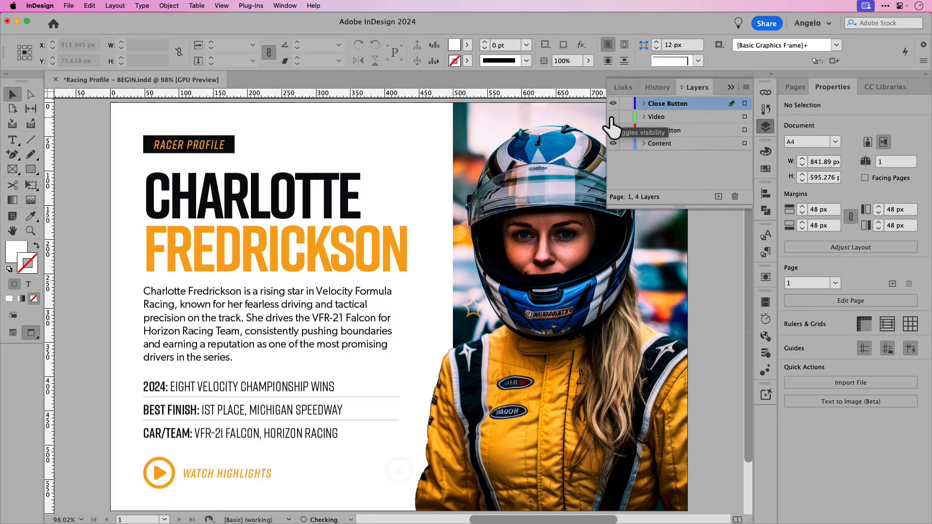
Set Video BG and both Finish Line.mp4 items to play together on the Play button's On Release event, and show the Video layer.
left_click(160, 483)
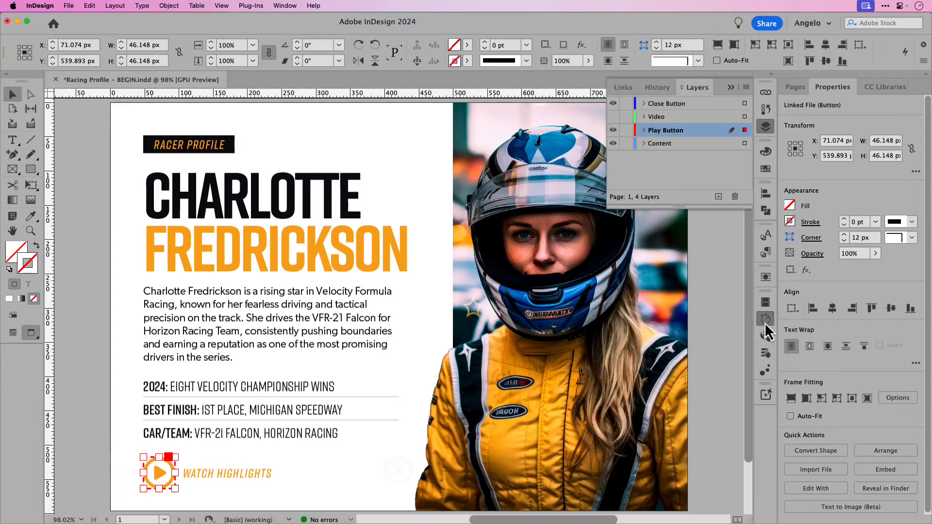
left_click(765, 322)
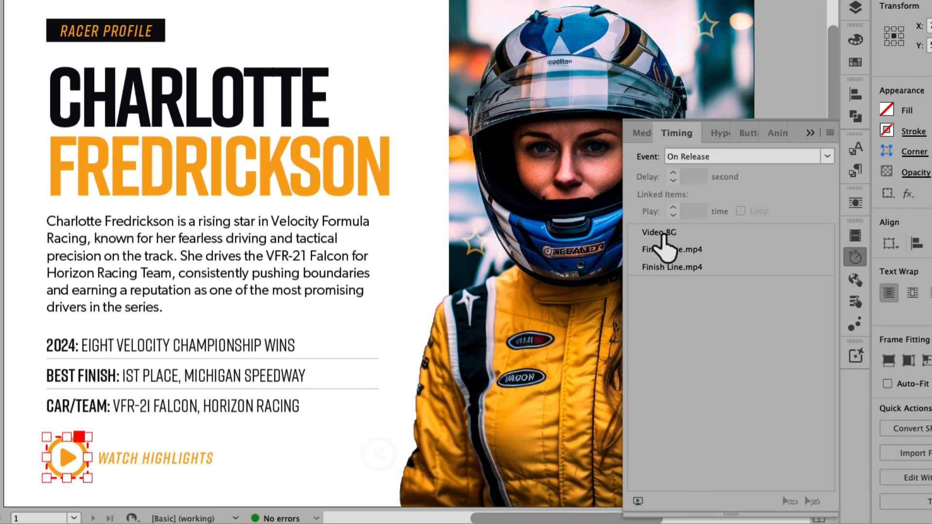
left_click(660, 235)
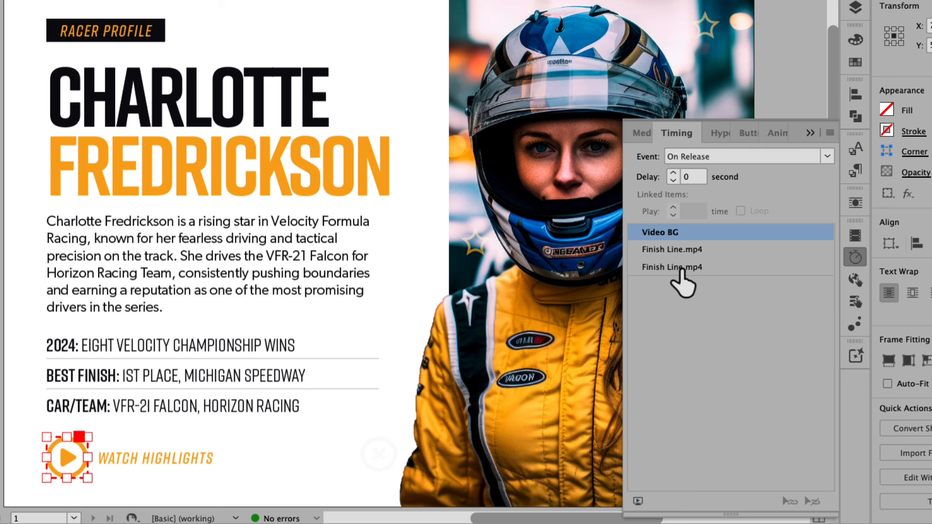
left_click(681, 268, "shift")
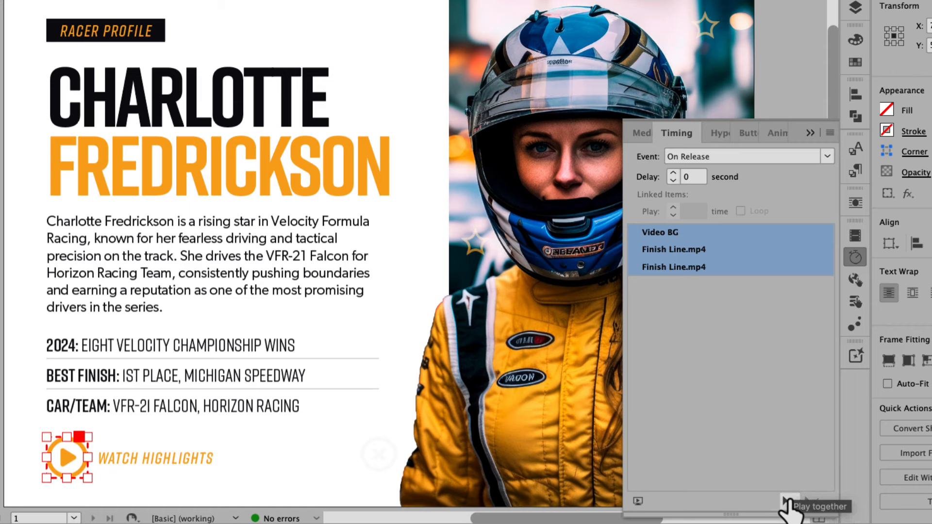
left_click(787, 501)
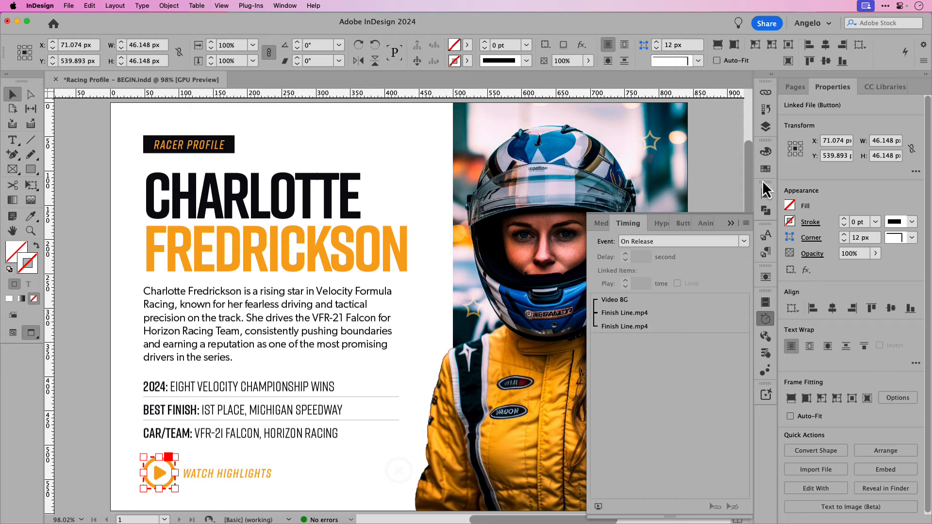
left_click(765, 126)
left_click(613, 116)
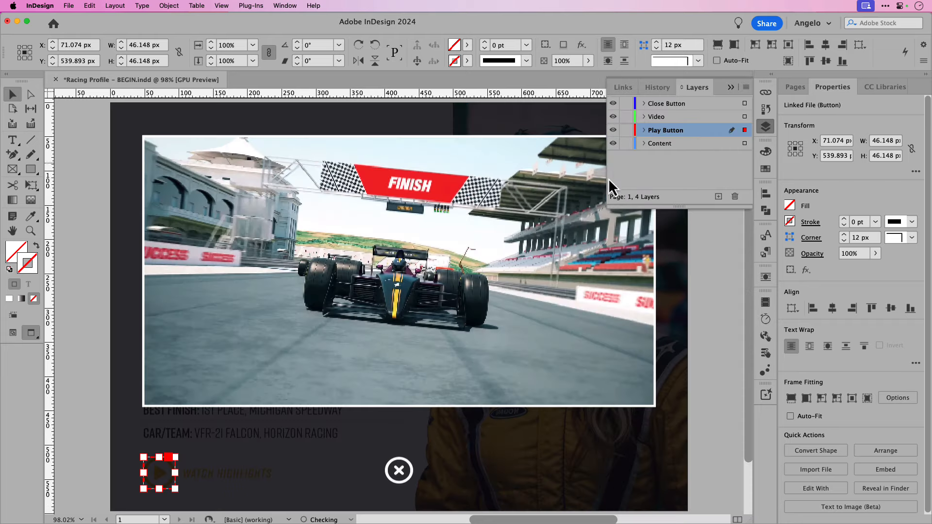
Preview the page's interactivity, test the Play button's synchronized video and background, and close the preview.
left_click(766, 370)
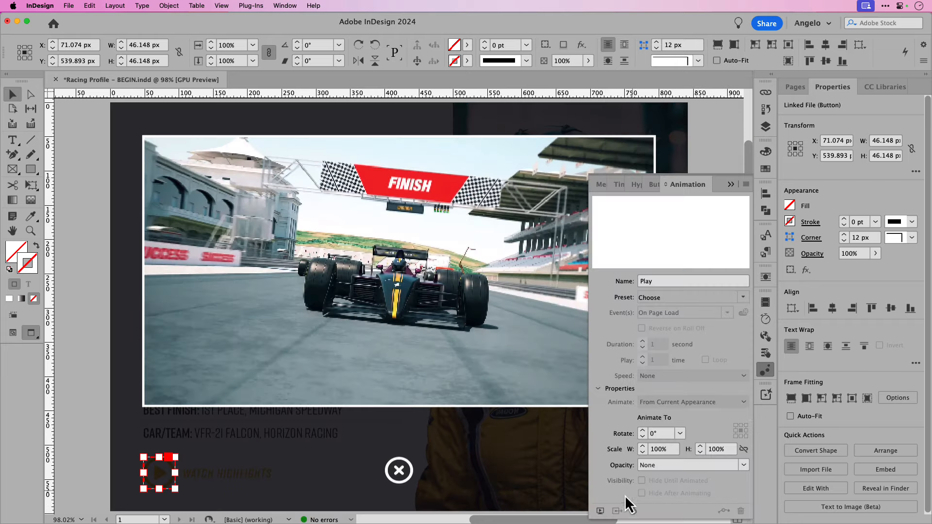
left_click(601, 511)
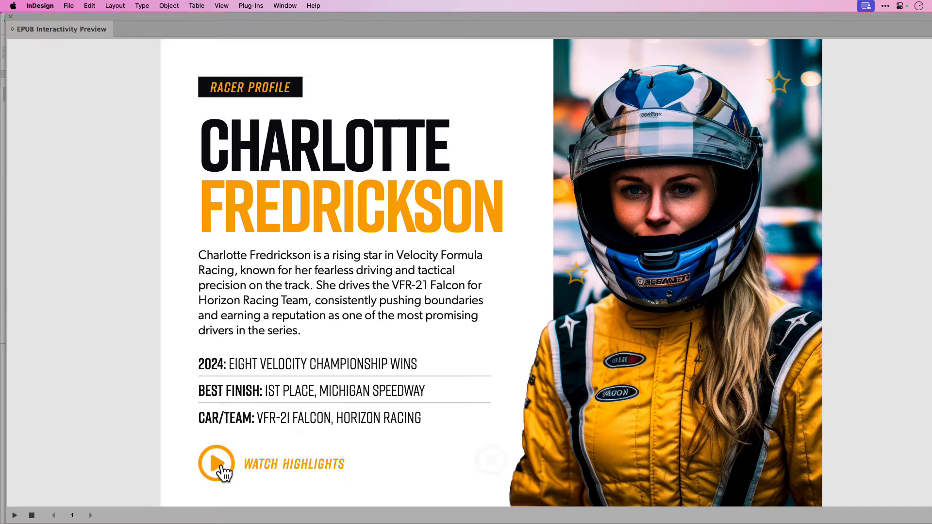
left_click(220, 466)
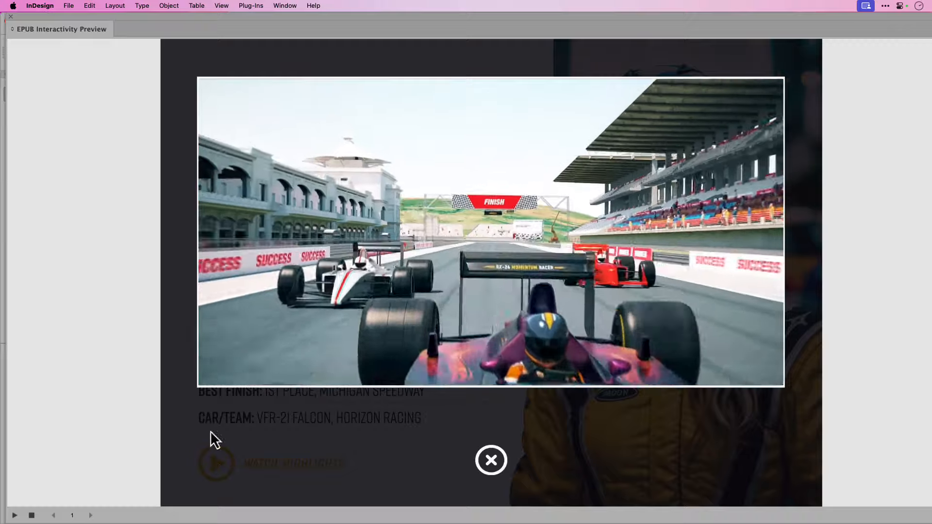
left_click(11, 16)
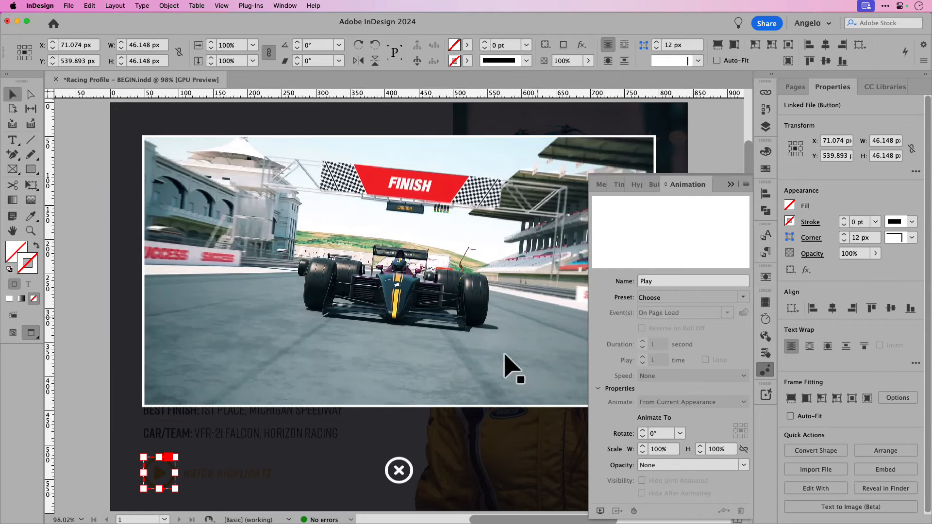
Set Video BG and both Finish Line.mp4 items to play together on the Close button's On Release event.
left_click(399, 472)
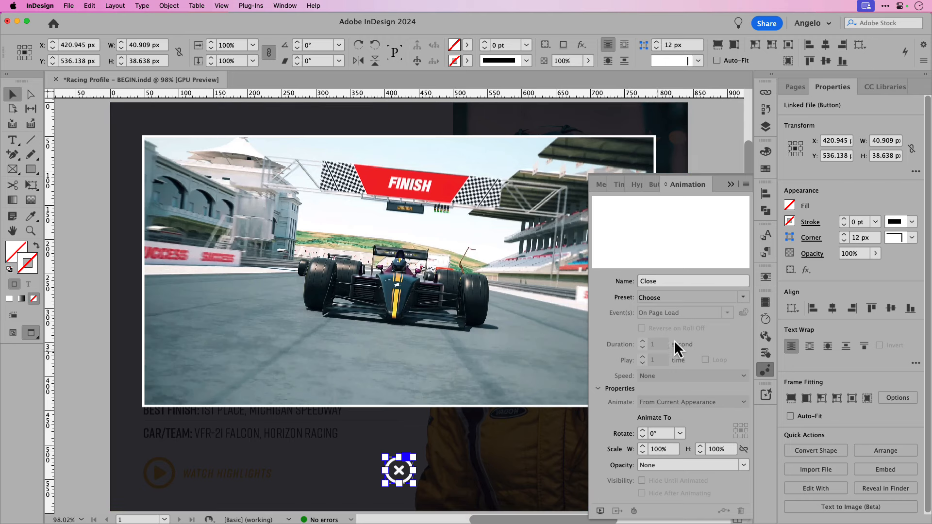
left_click(767, 319)
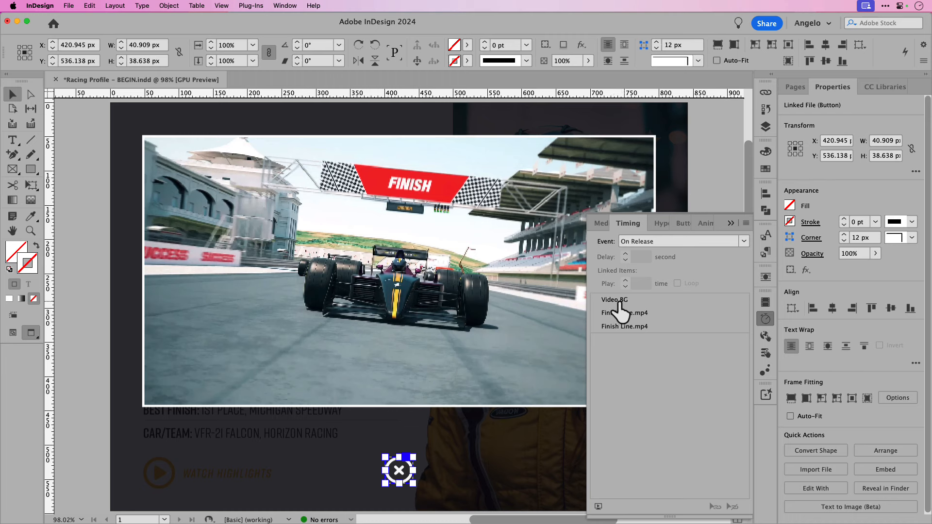
left_click(614, 301)
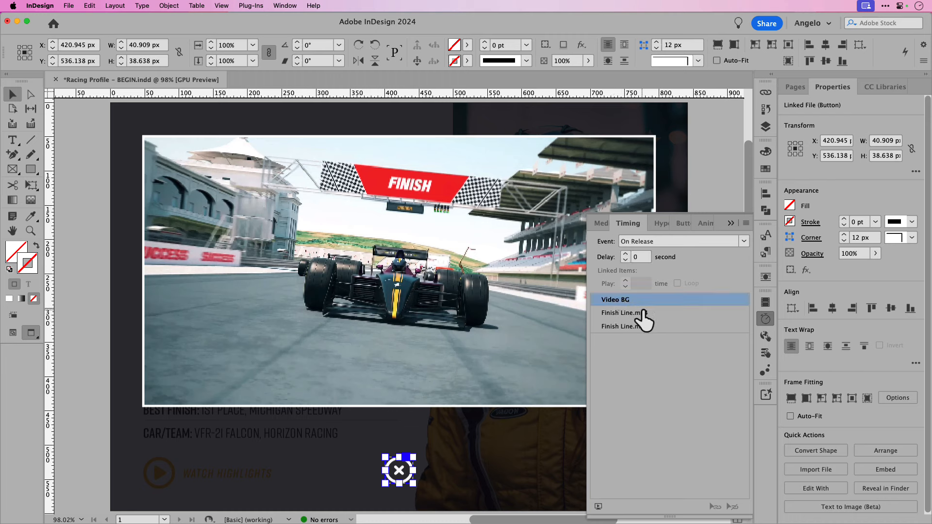
left_click(629, 326, "shift")
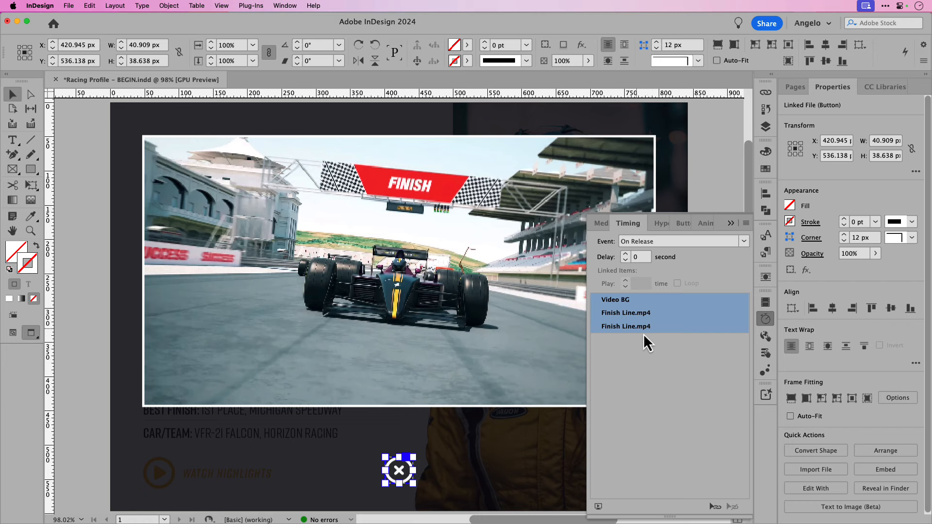
left_click(715, 507)
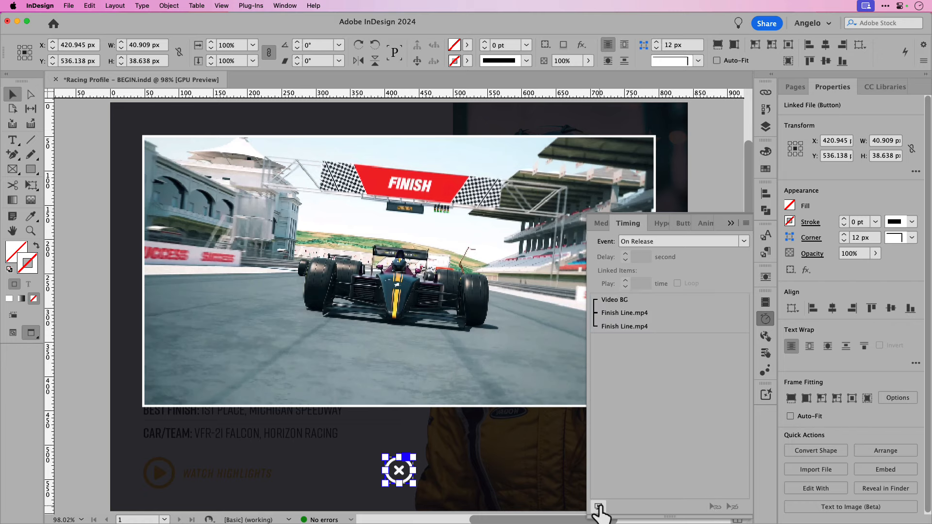
Preview the page again and start the highlights video with the Play button to test the linked timing.
left_click(599, 506)
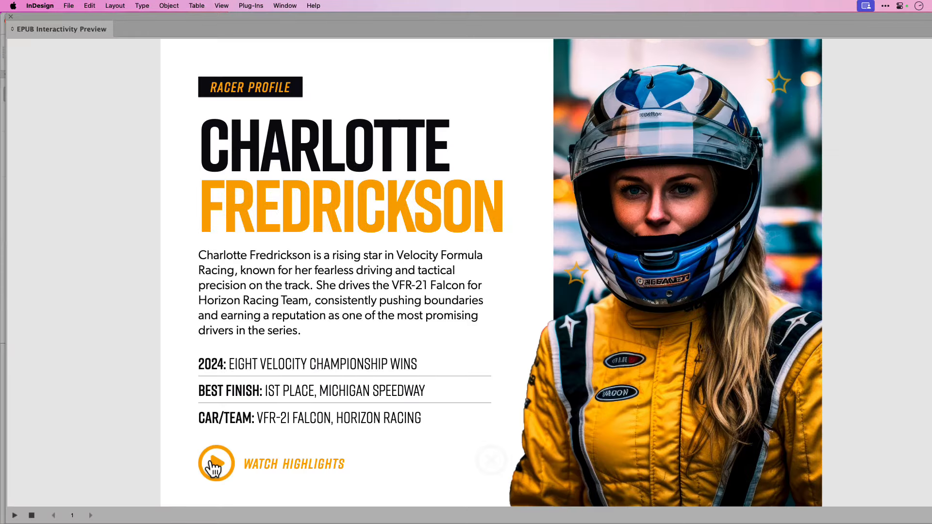
left_click(212, 464)
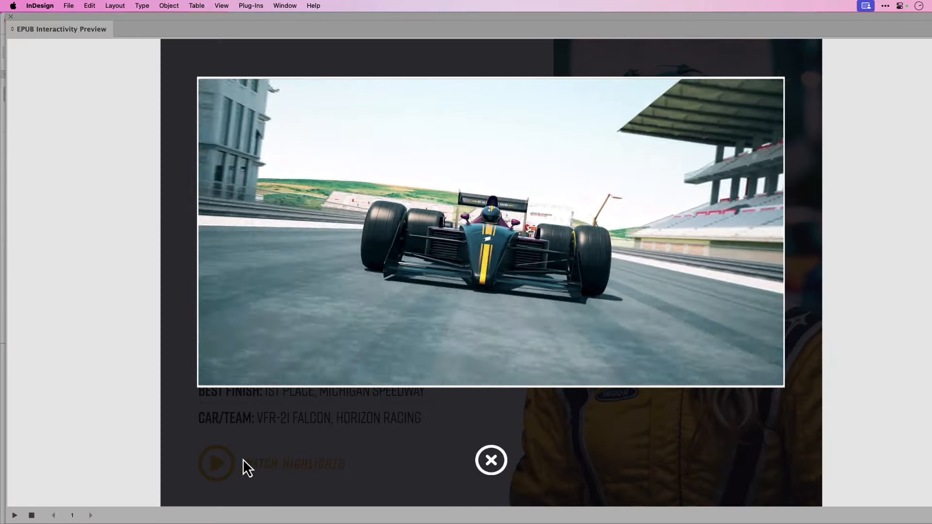